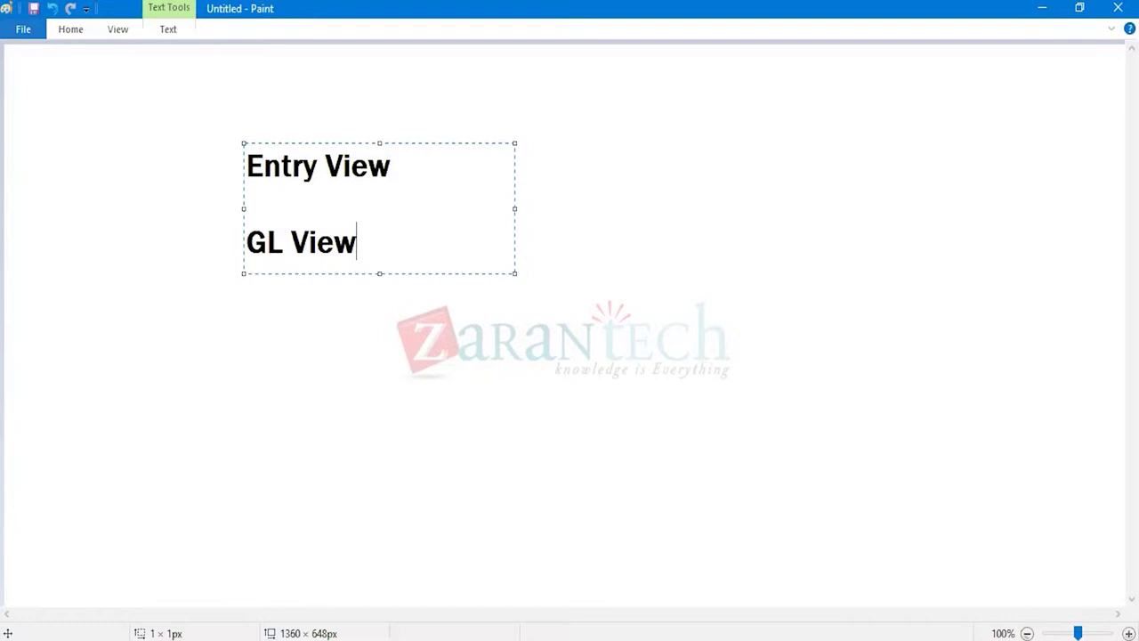
- Launch Remote Desktop Connection and start a connection to secondary.sapides.online:12299
{"action": "key", "text": "super"}
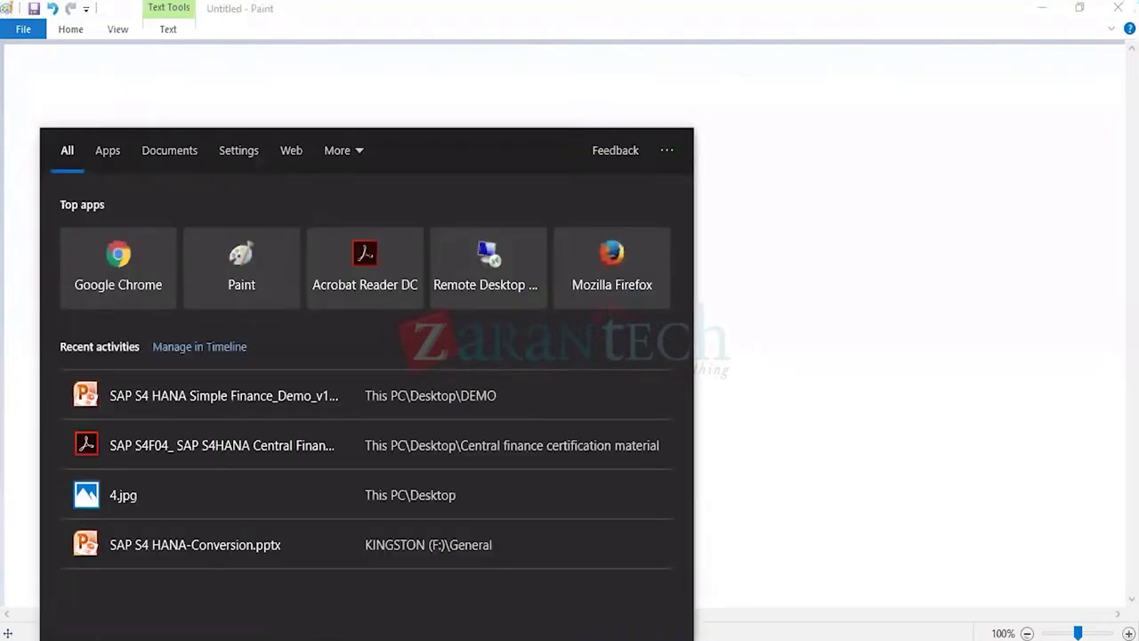
{"action": "type", "text": "mt"}
{"action": "left_click", "coordinate": [145, 224]}
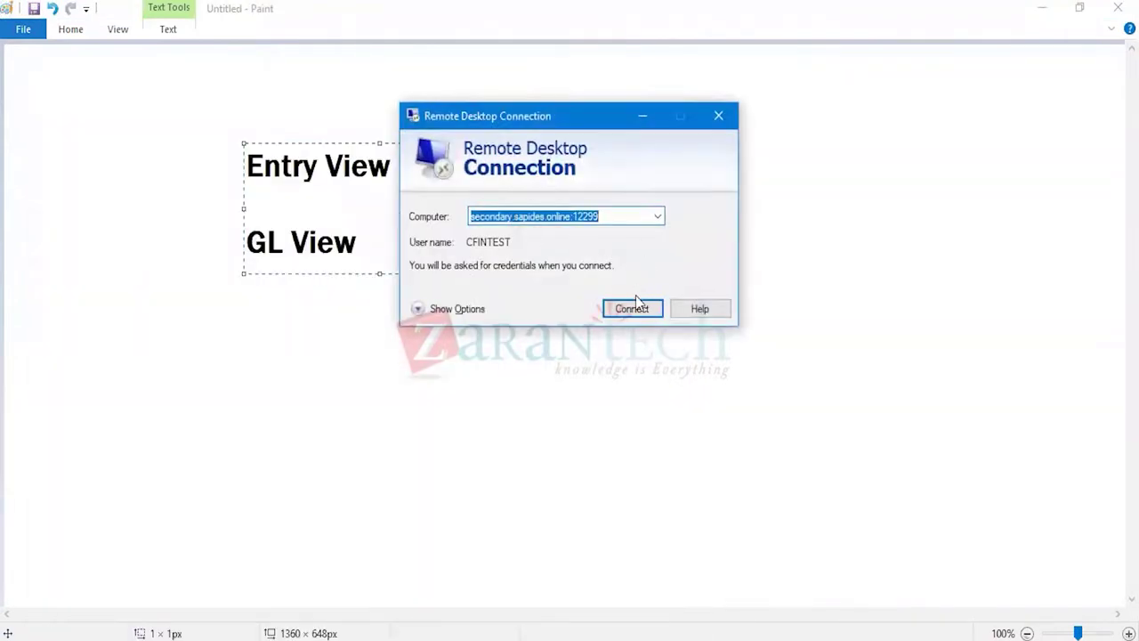
{"action": "left_click", "coordinate": [633, 307]}
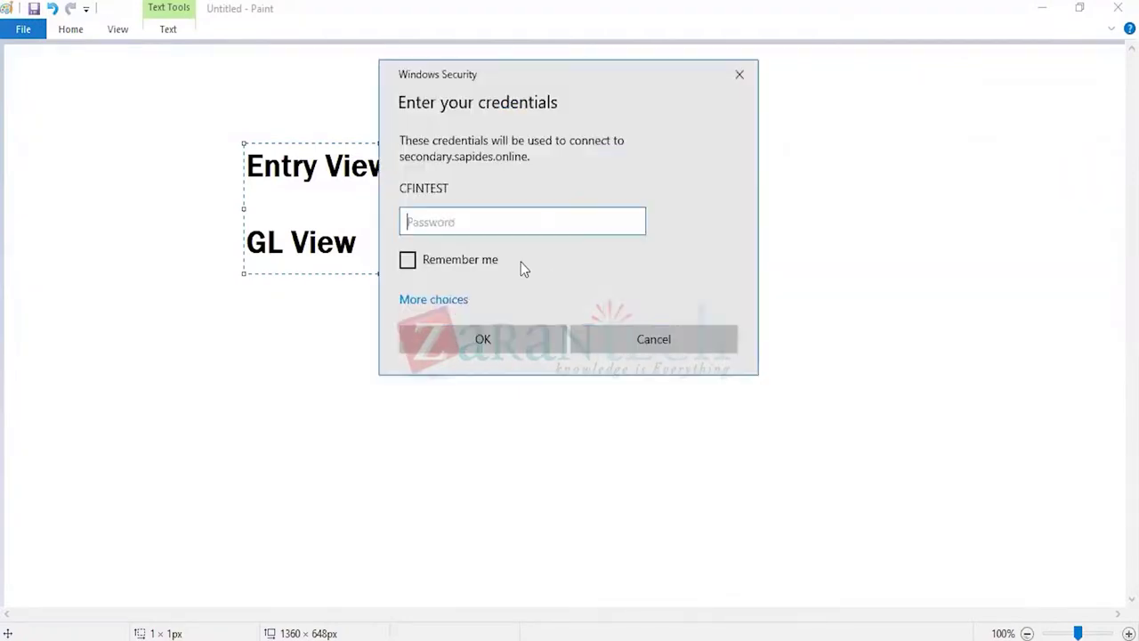
- Sign in to the remote computer with a different account, entering its user name and password, and accept the certificate warning
{"action": "left_click", "coordinate": [451, 301]}
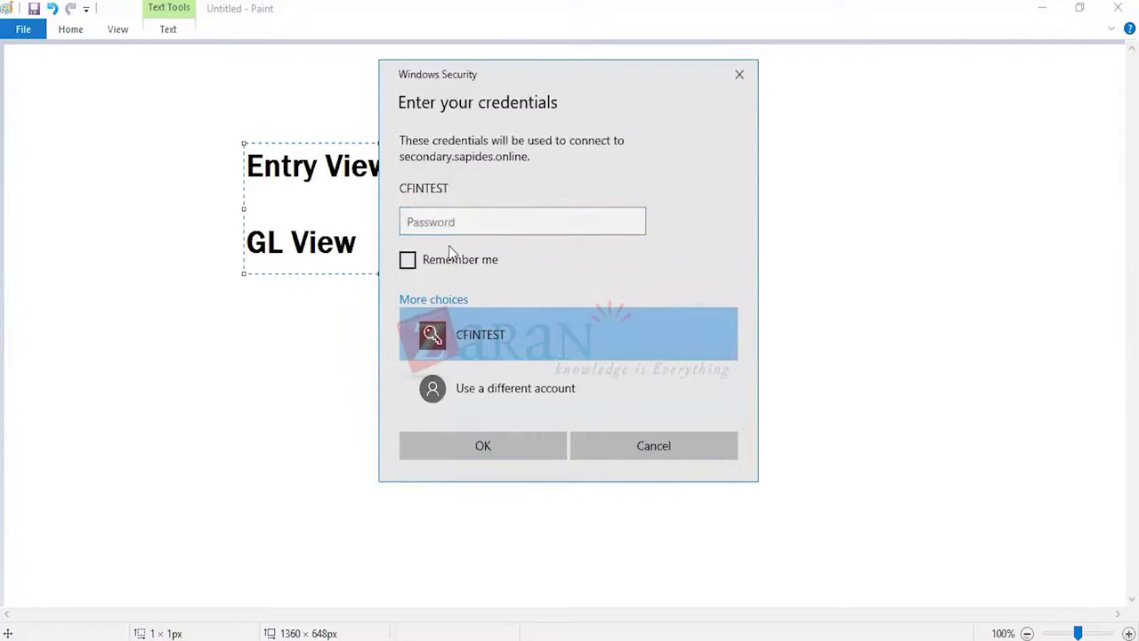
{"action": "left_click", "coordinate": [477, 382]}
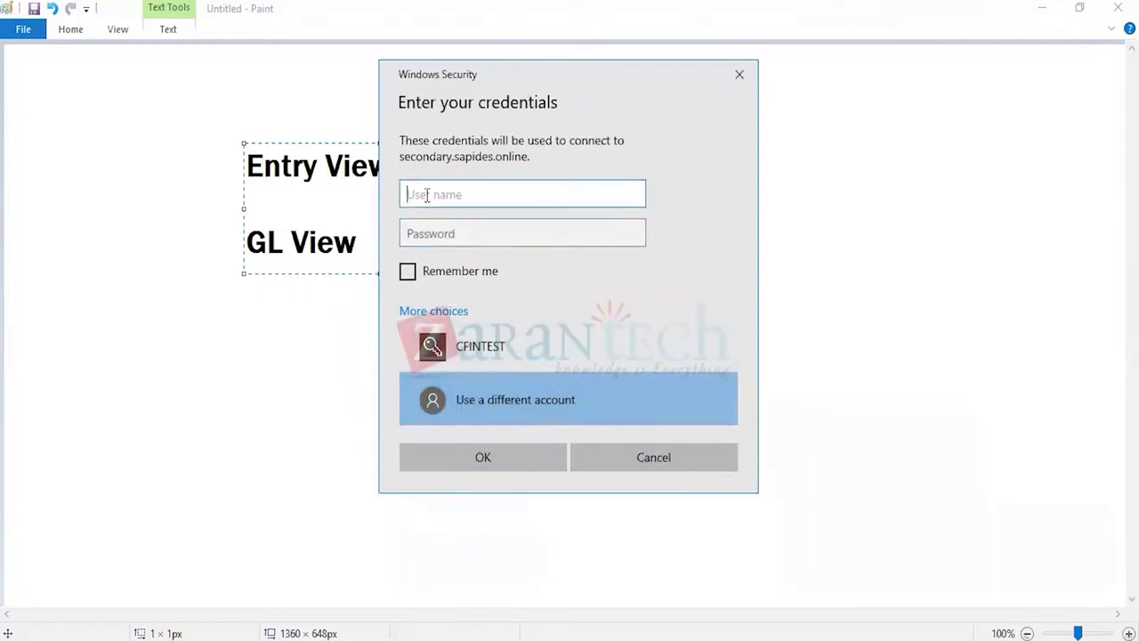
{"action": "type", "text": "Ztrainer"}
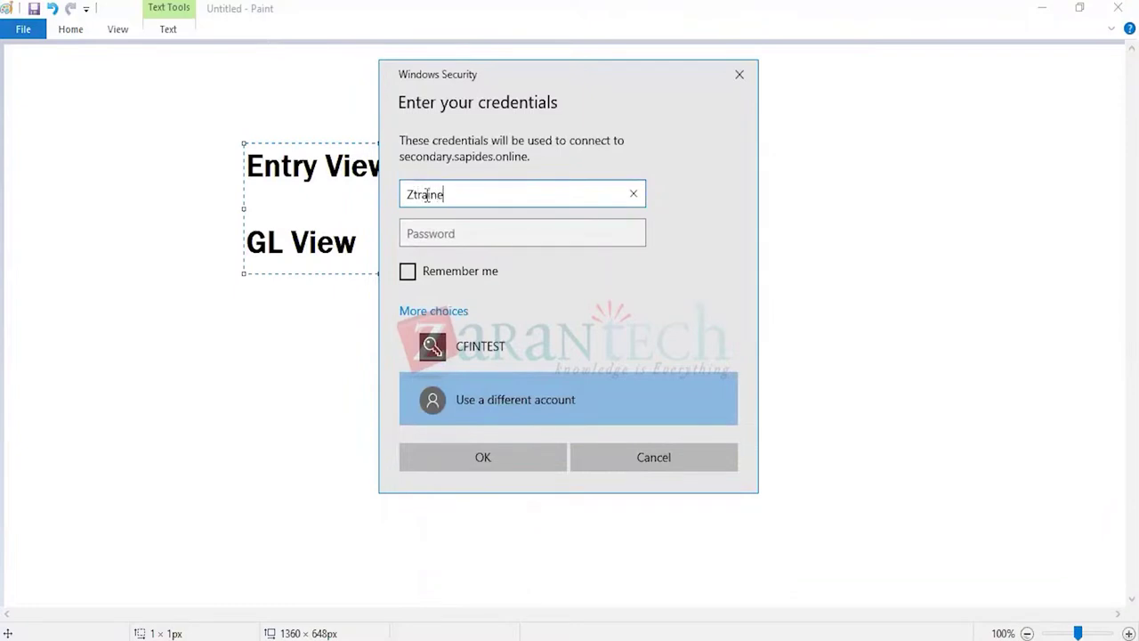
{"action": "key", "text": "Tab"}
{"action": "key", "text": "Caps_Lock"}
{"action": "type", "text": "•••••"}
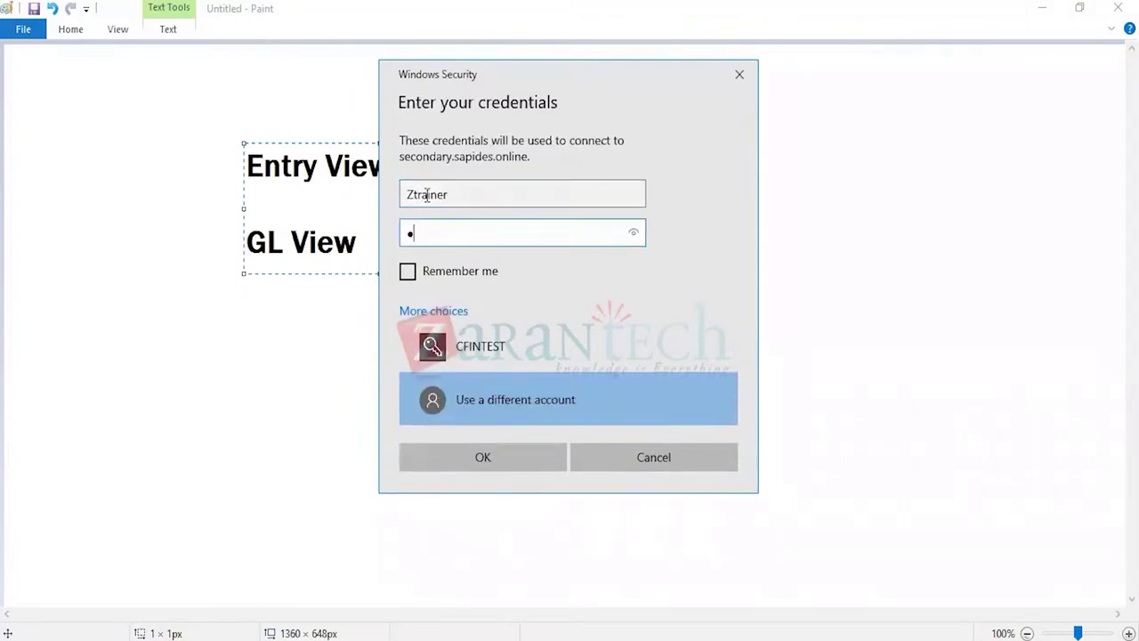
{"action": "type", "text": "••••"}
{"action": "key", "text": "Return"}
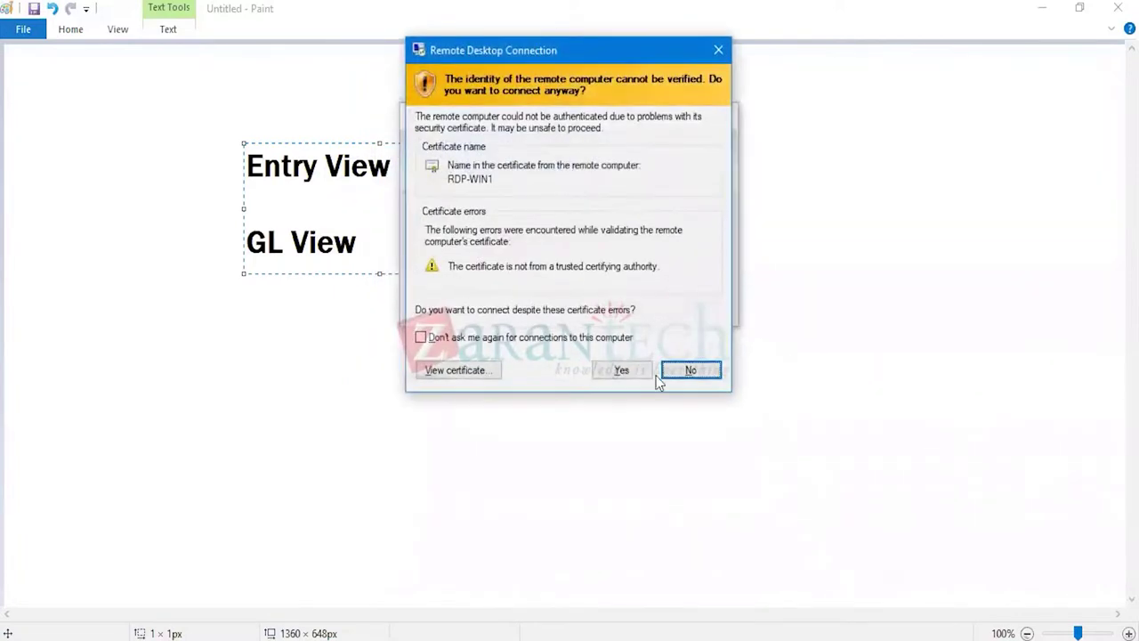
{"action": "left_click", "coordinate": [626, 371]}
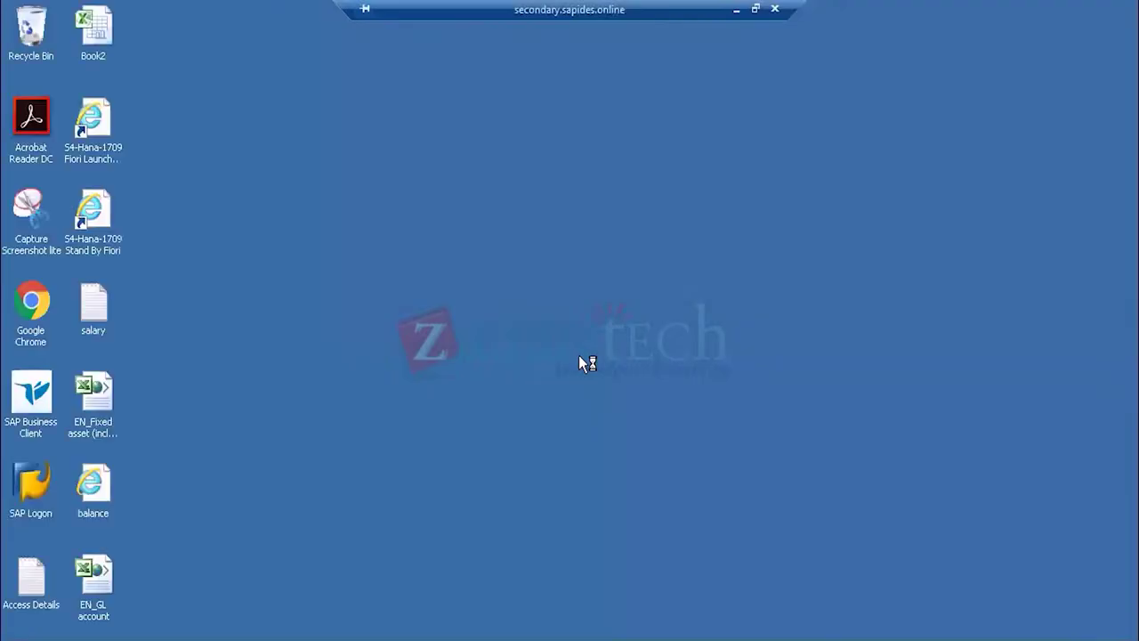
- Launch SAP Logon on the remote desktop and open the S4Hana-1809 system's logon screen
{"action": "double_click", "coordinate": [36, 497]}
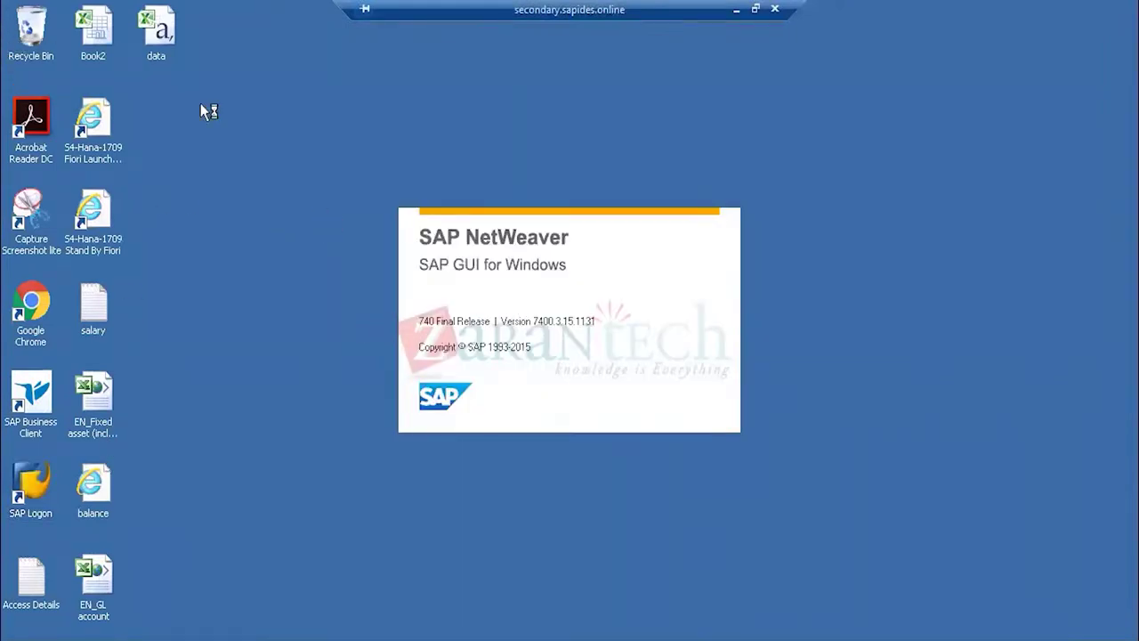
{"action": "left_click", "coordinate": [415, 256]}
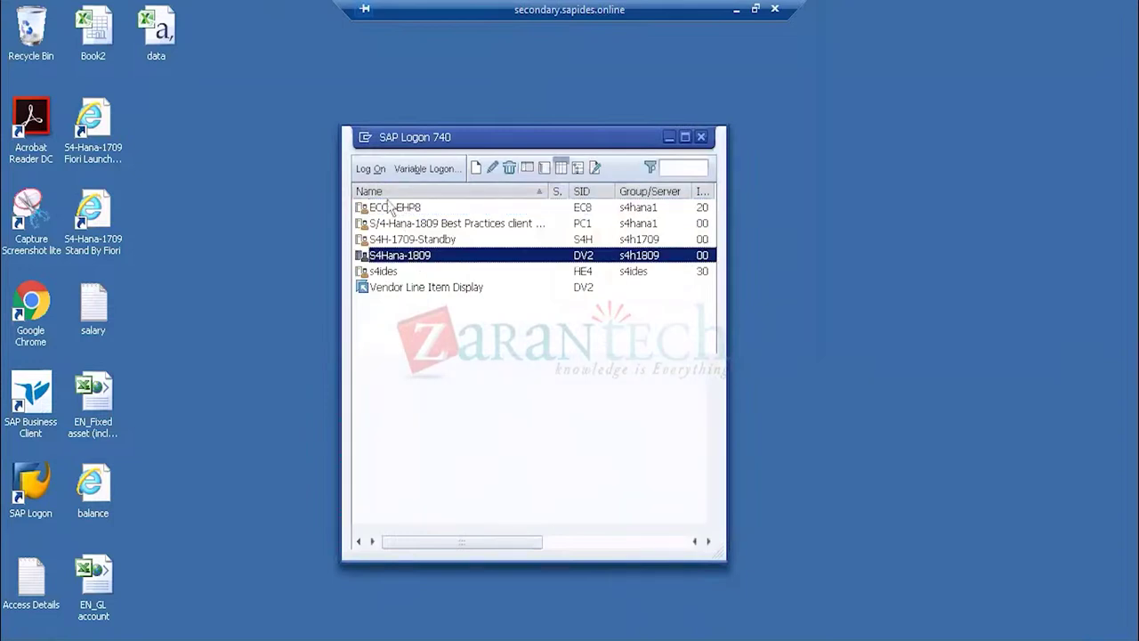
{"action": "left_click", "coordinate": [374, 169]}
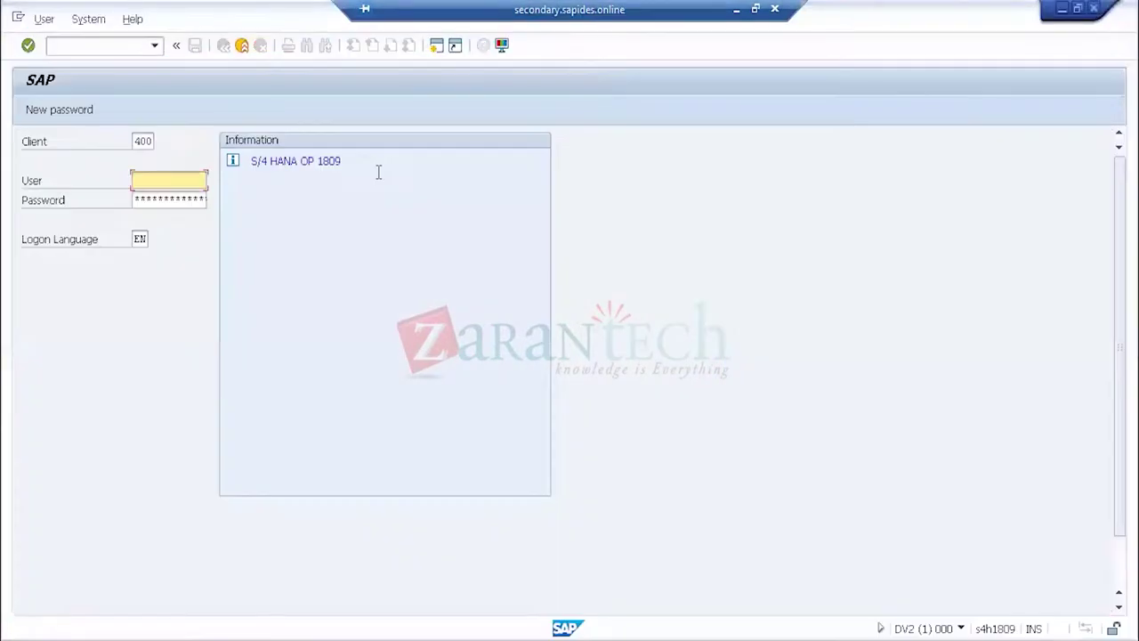
- Log on to SAP client 400 with the trainer's user name and account password
{"action": "left_click", "coordinate": [203, 180]}
{"action": "left_click", "coordinate": [147, 198]}
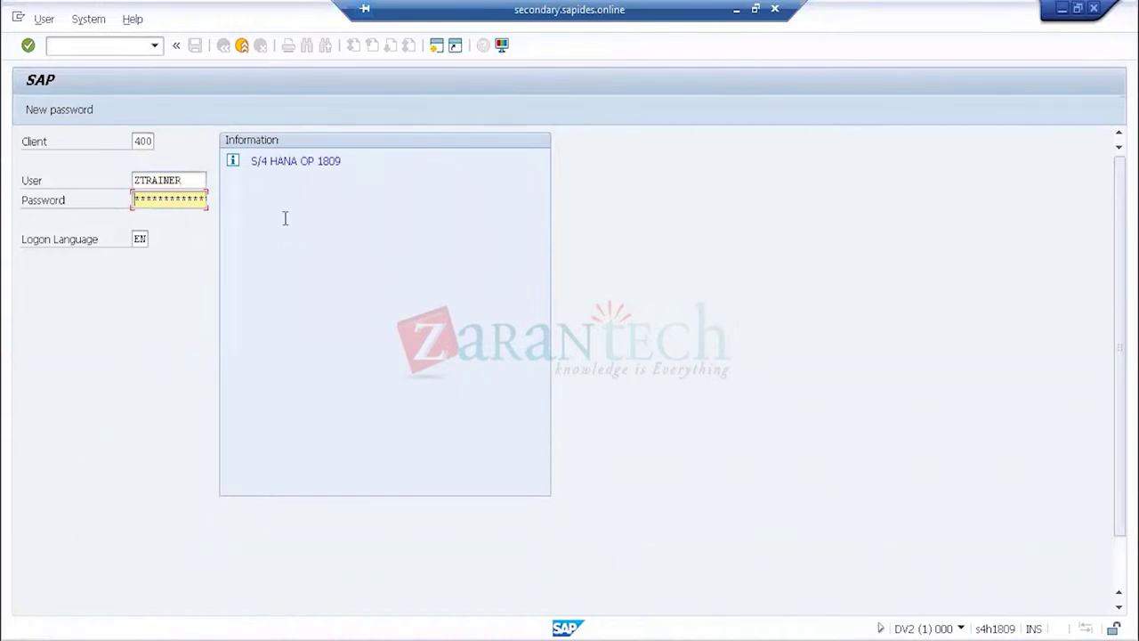
{"action": "type", "text": "********"}
{"action": "key", "text": "Return"}
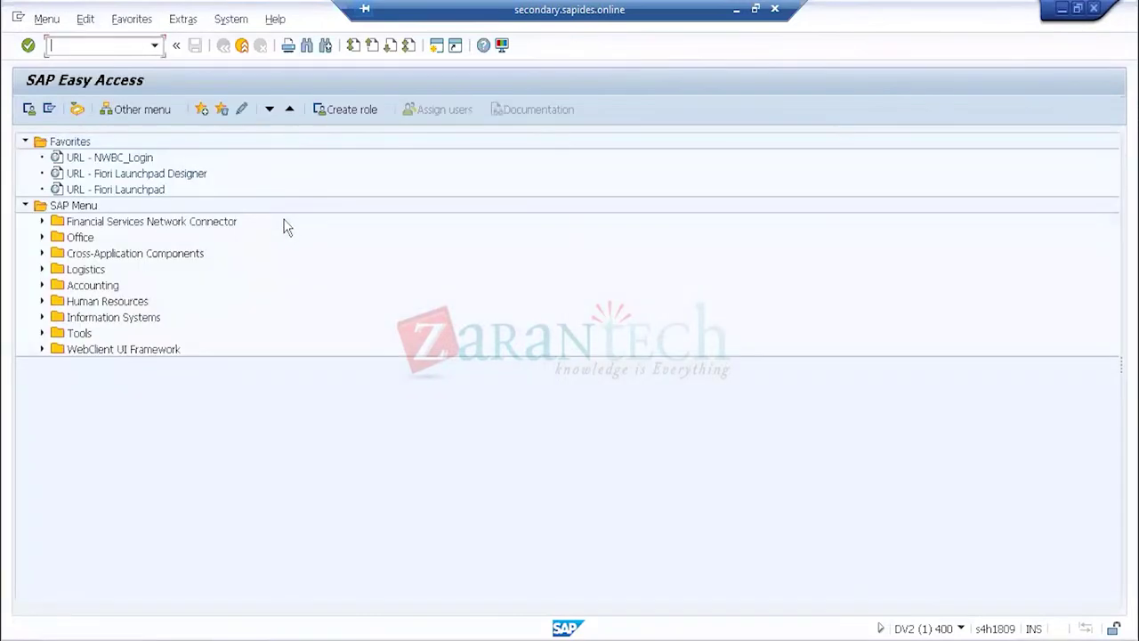
- Run transaction fb03 and enter company code 1710 and fiscal year 2019 for the document display
{"action": "type", "text": "fb03"}
{"action": "key", "text": "Return"}
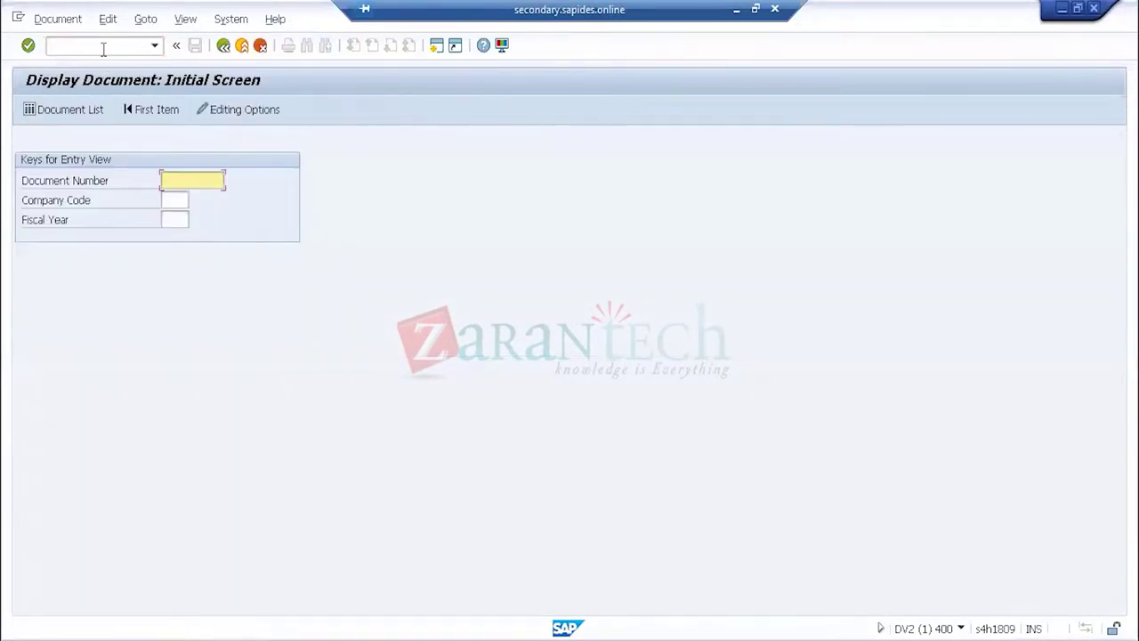
{"action": "left_click", "coordinate": [183, 203]}
{"action": "type", "text": "1710"}
{"action": "key", "text": "Tab"}
{"action": "type", "text": "2019"}
{"action": "key", "text": "Return"}
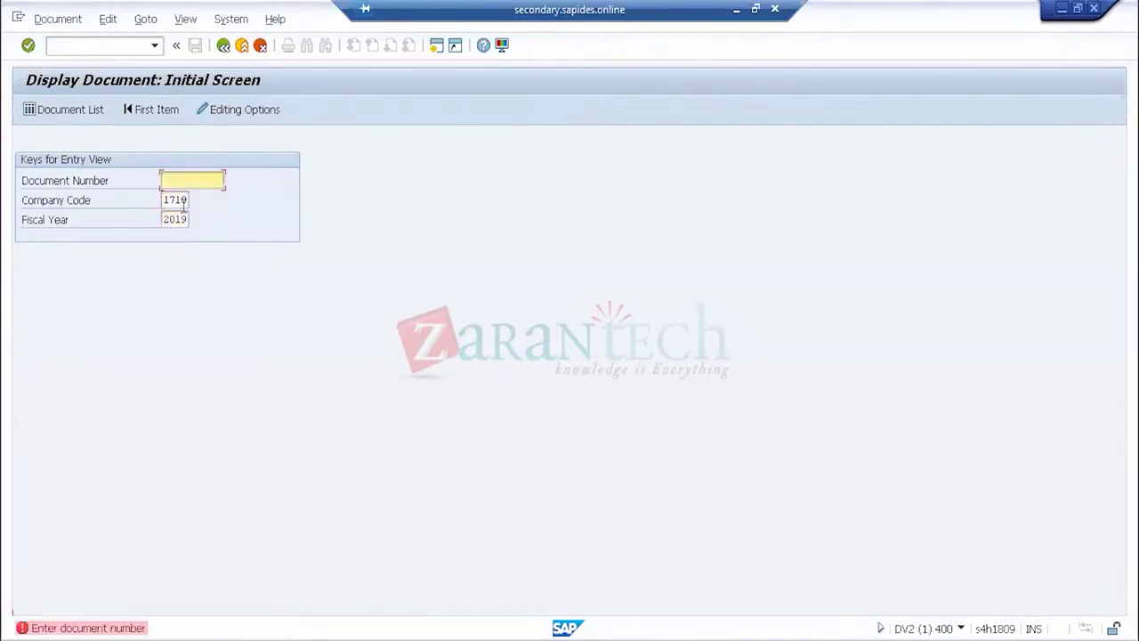
- Run the document list for company code 1710, limited to fiscal year 2019 and document type RE
{"action": "left_click", "coordinate": [91, 109]}
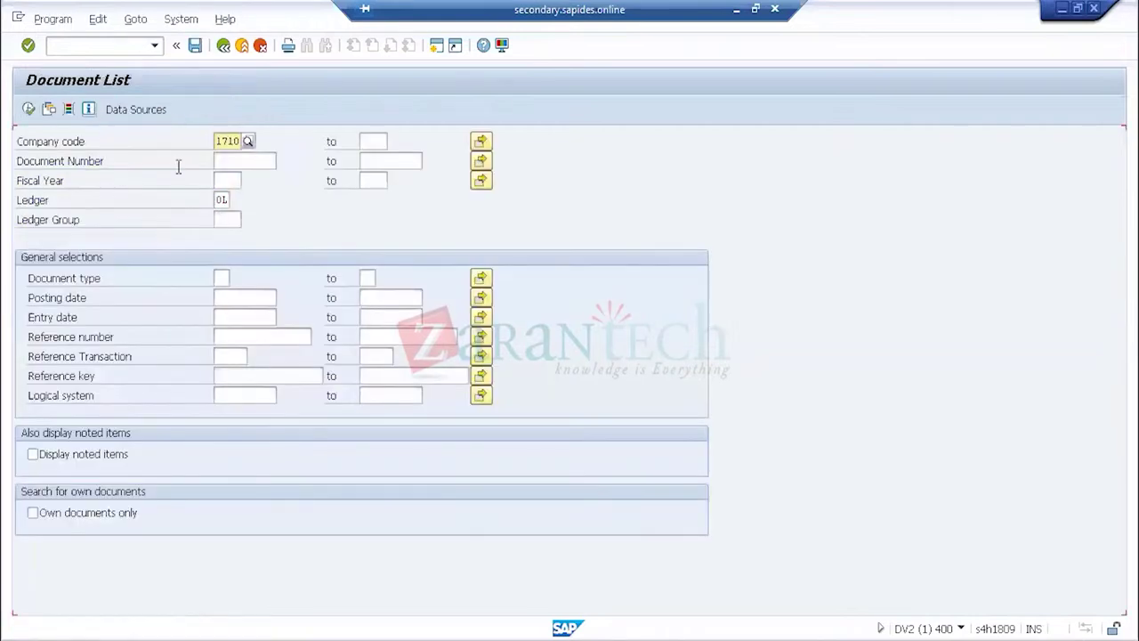
{"action": "left_click", "coordinate": [234, 181]}
{"action": "type", "text": "2019"}
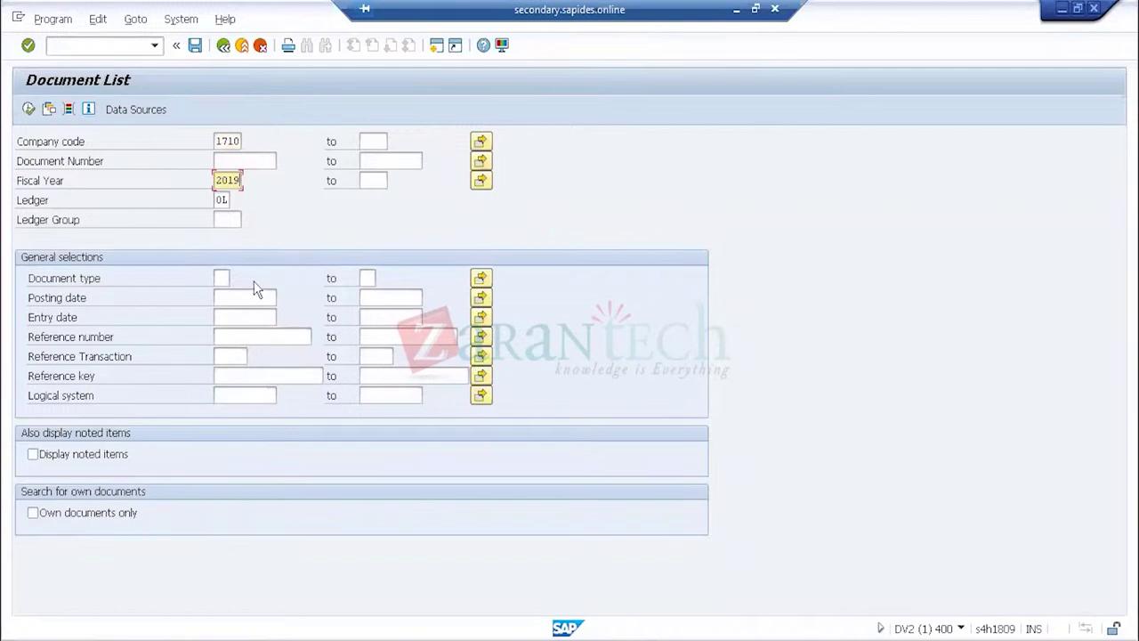
{"action": "left_click", "coordinate": [222, 278]}
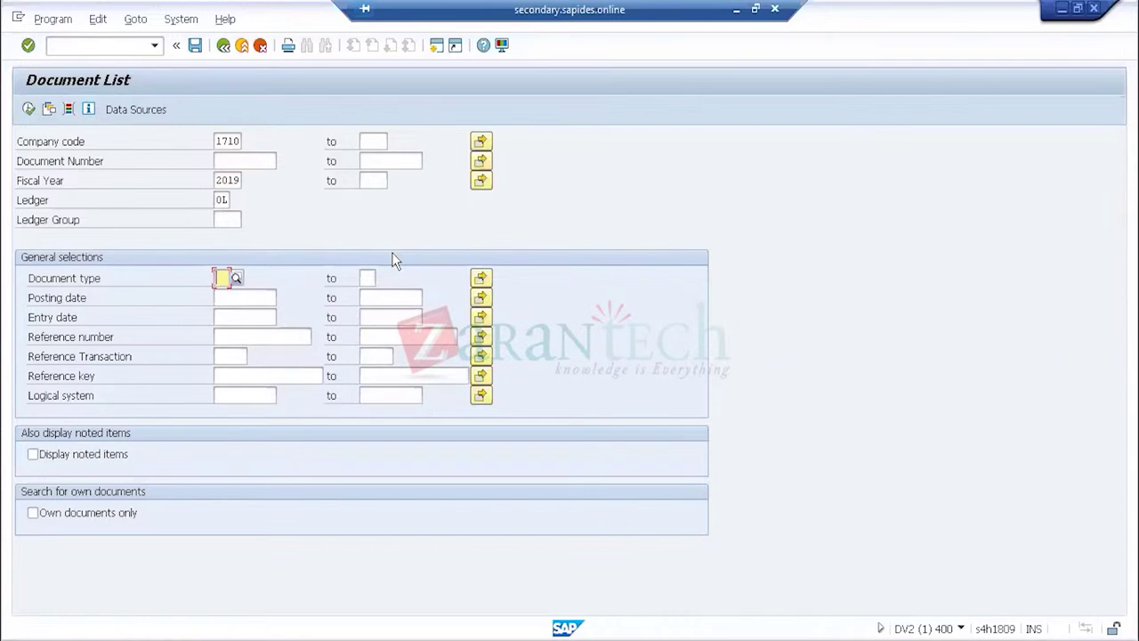
{"action": "type", "text": "RE"}
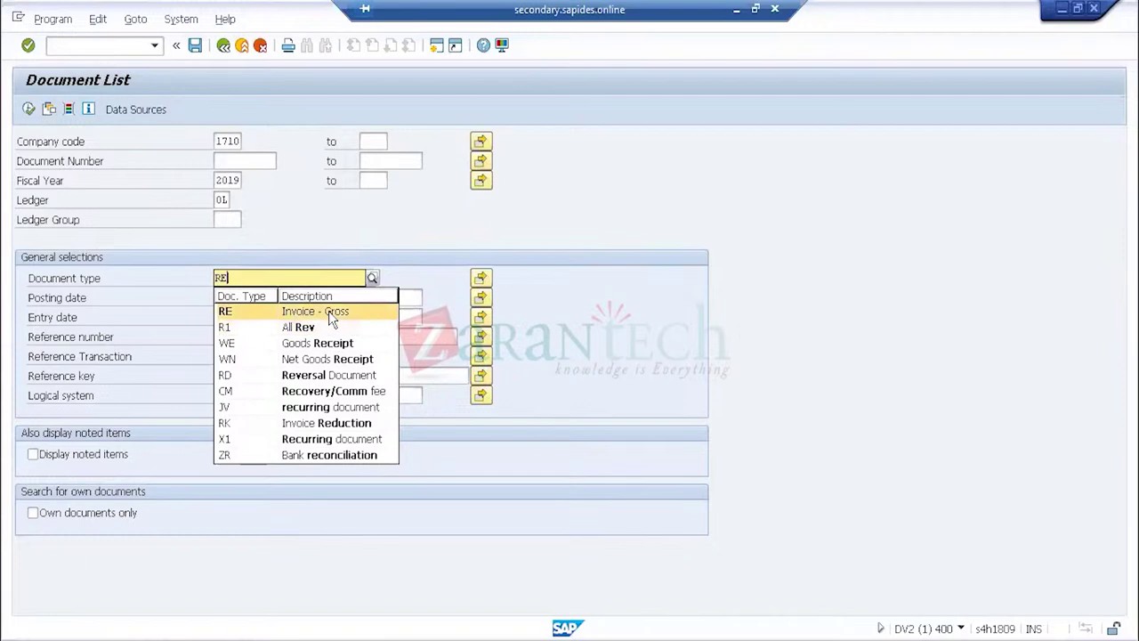
{"action": "left_click", "coordinate": [335, 311]}
{"action": "left_click", "coordinate": [30, 109]}
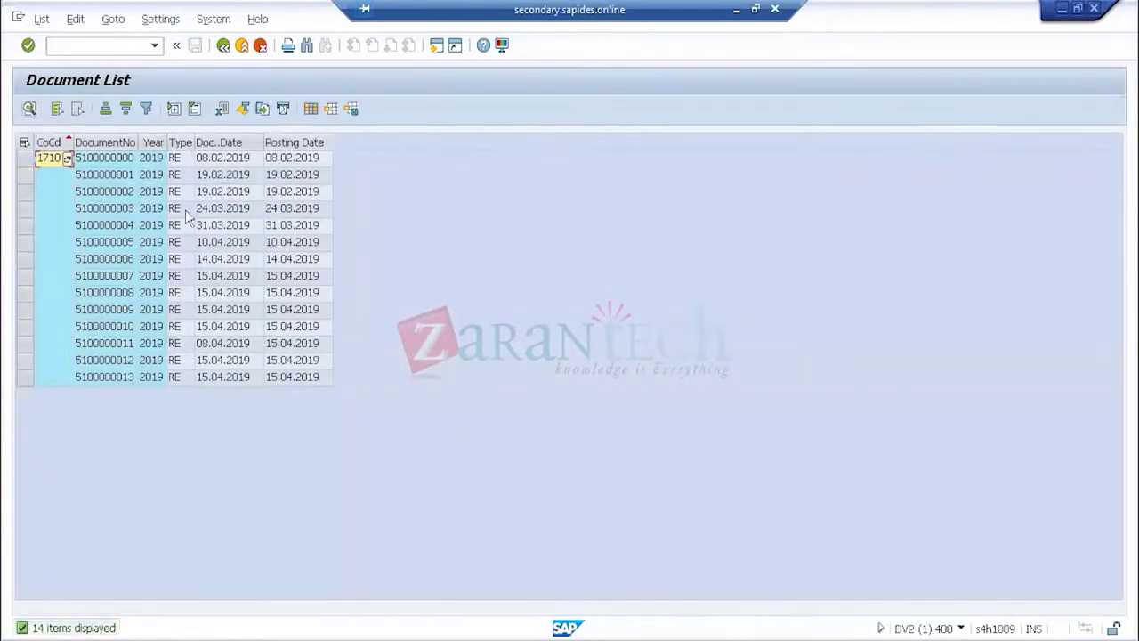
- Open the first listed invoice document and examine the transaction code and document type in its header
{"action": "left_click", "coordinate": [111, 160]}
{"action": "double_click", "coordinate": [111, 161]}
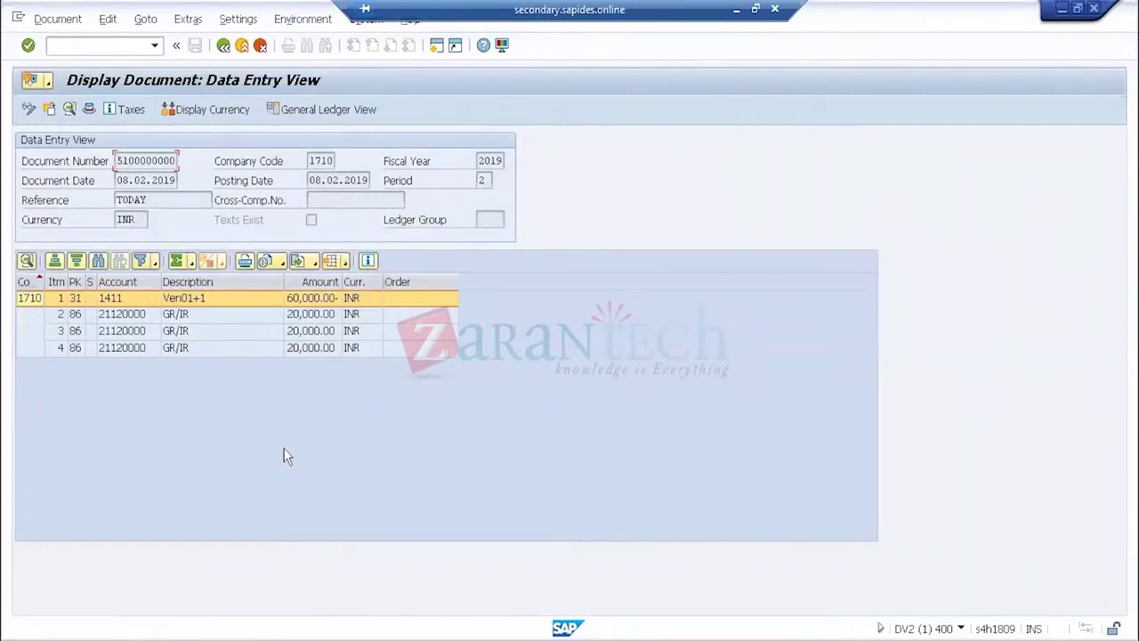
{"action": "left_click", "coordinate": [89, 109]}
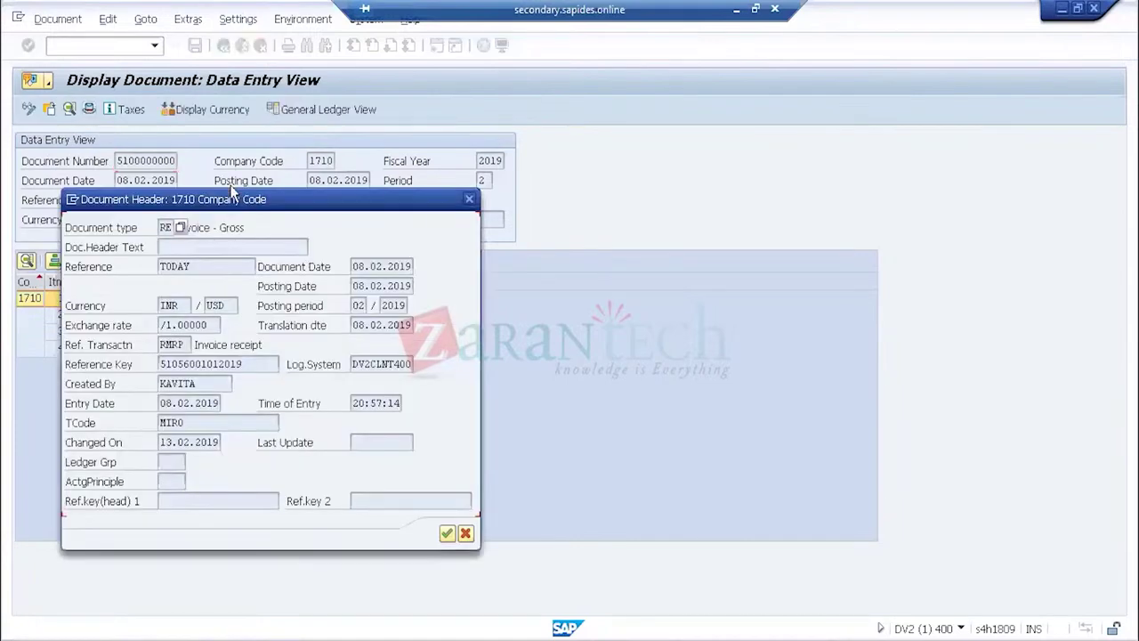
{"action": "left_click_drag", "start_coordinate": [232, 202], "coordinate": [583, 104]}
{"action": "left_click", "coordinate": [514, 327]}
{"action": "left_click_drag", "start_coordinate": [533, 328], "coordinate": [504, 331]}
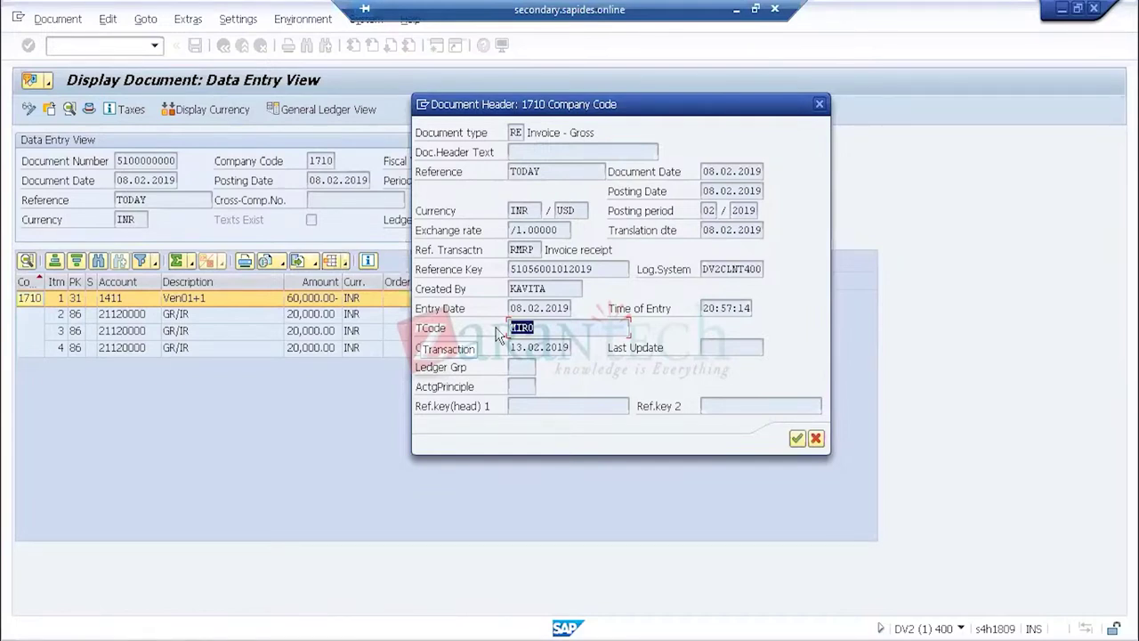
{"action": "left_click", "coordinate": [513, 133]}
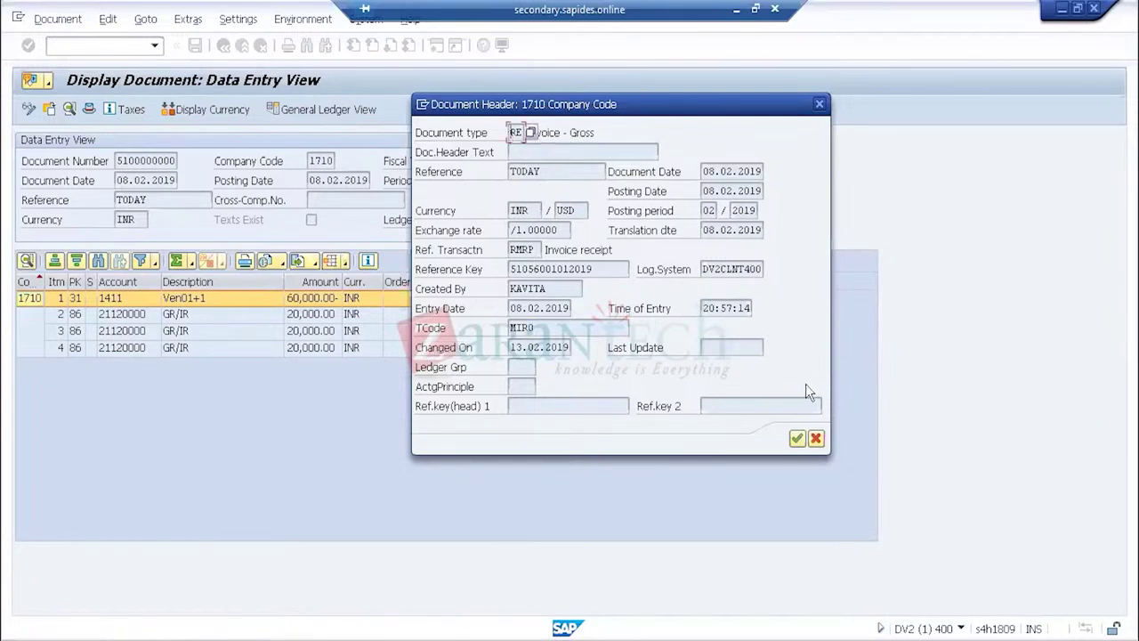
{"action": "left_click", "coordinate": [797, 440]}
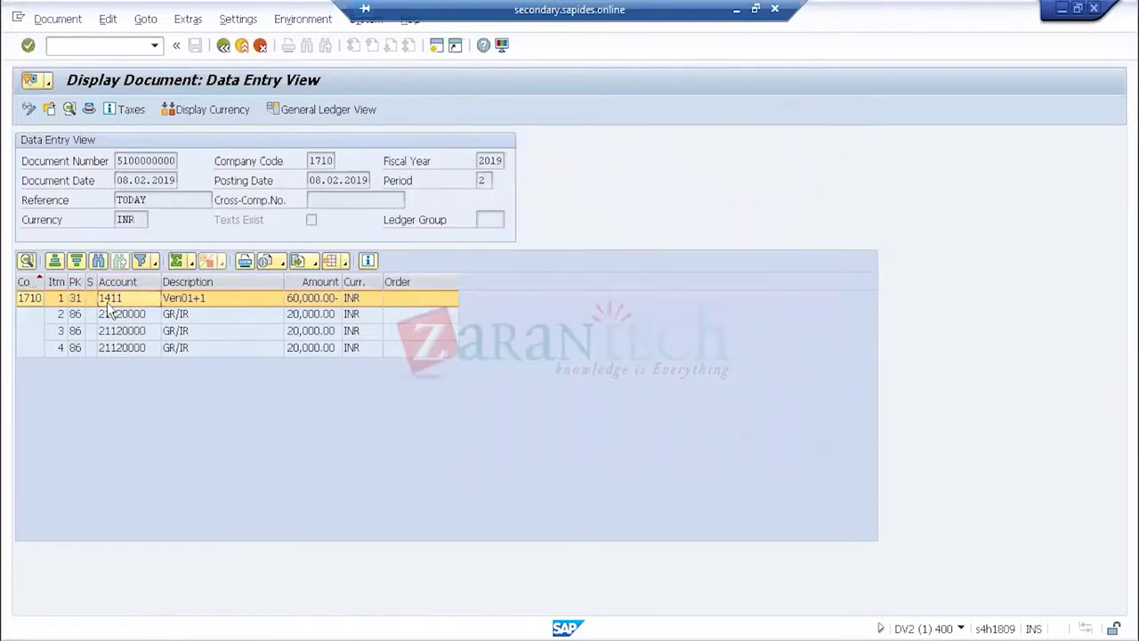
- Examine the vendor line and the GR/IR lines in the document's data entry view
{"action": "left_click", "coordinate": [184, 303]}
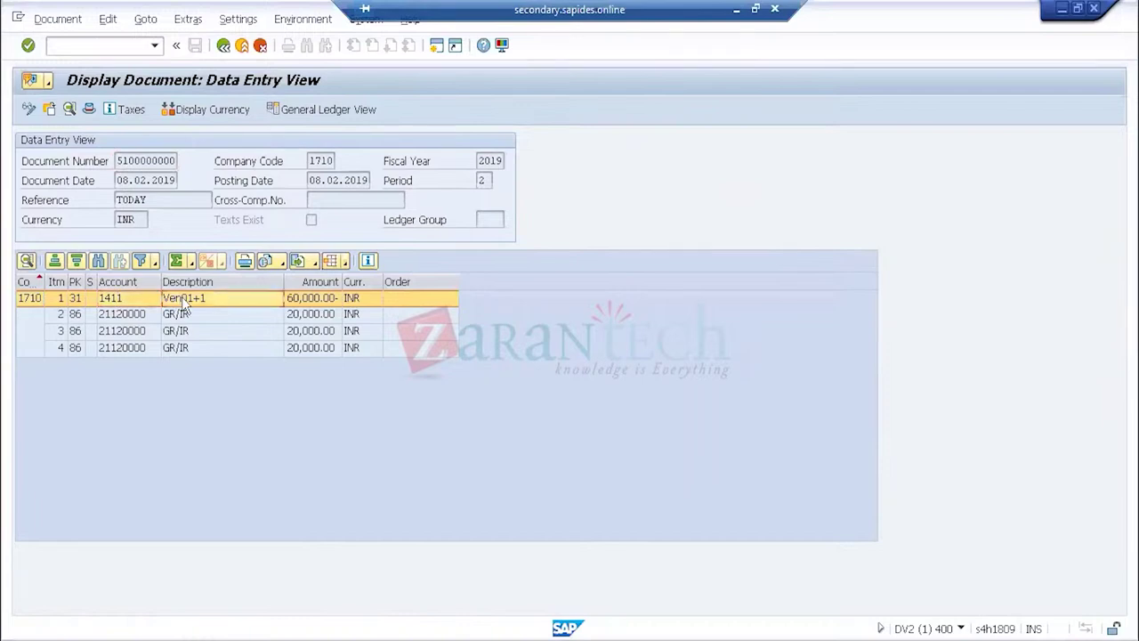
{"action": "left_click", "coordinate": [121, 317]}
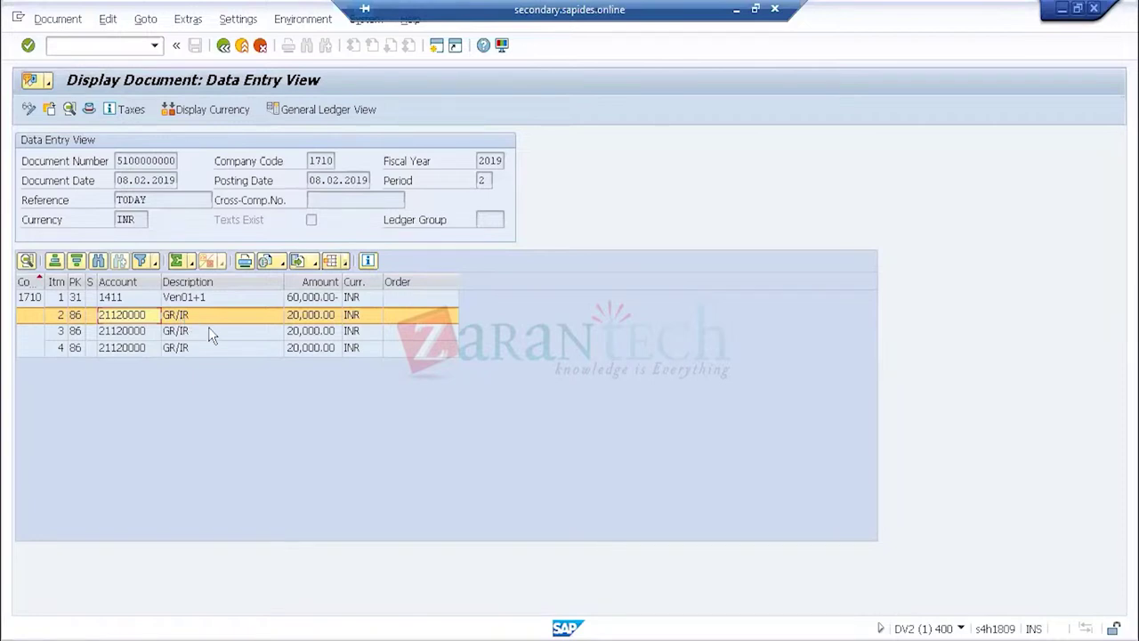
{"action": "left_click", "coordinate": [117, 299]}
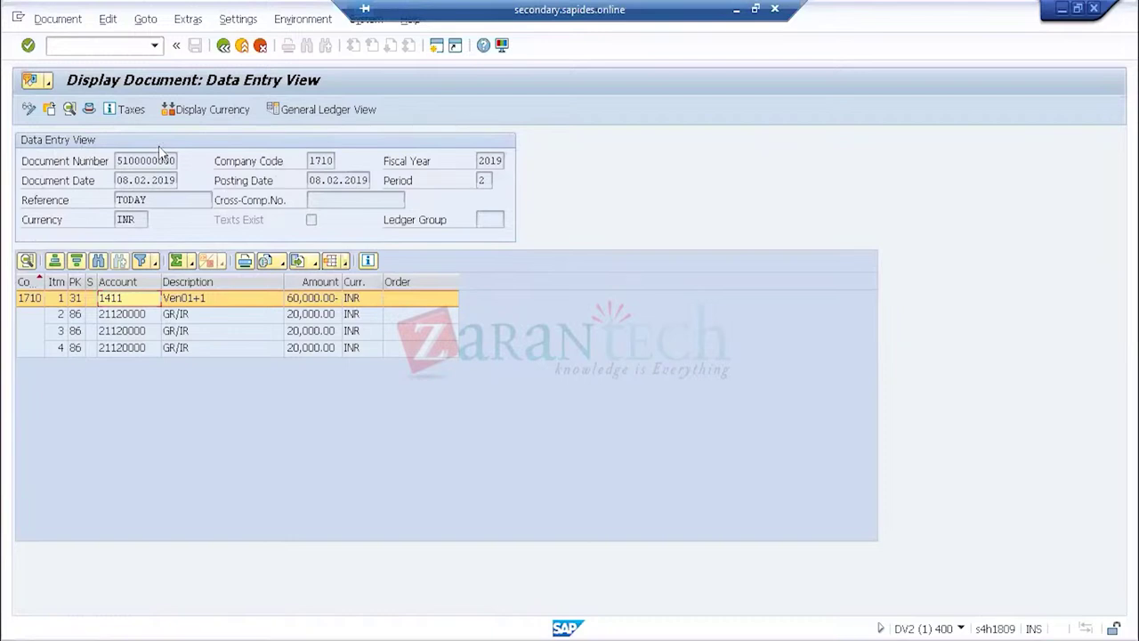
- Compare the document's General Ledger View with its Entry View twice and check the document number
{"action": "left_click", "coordinate": [348, 114]}
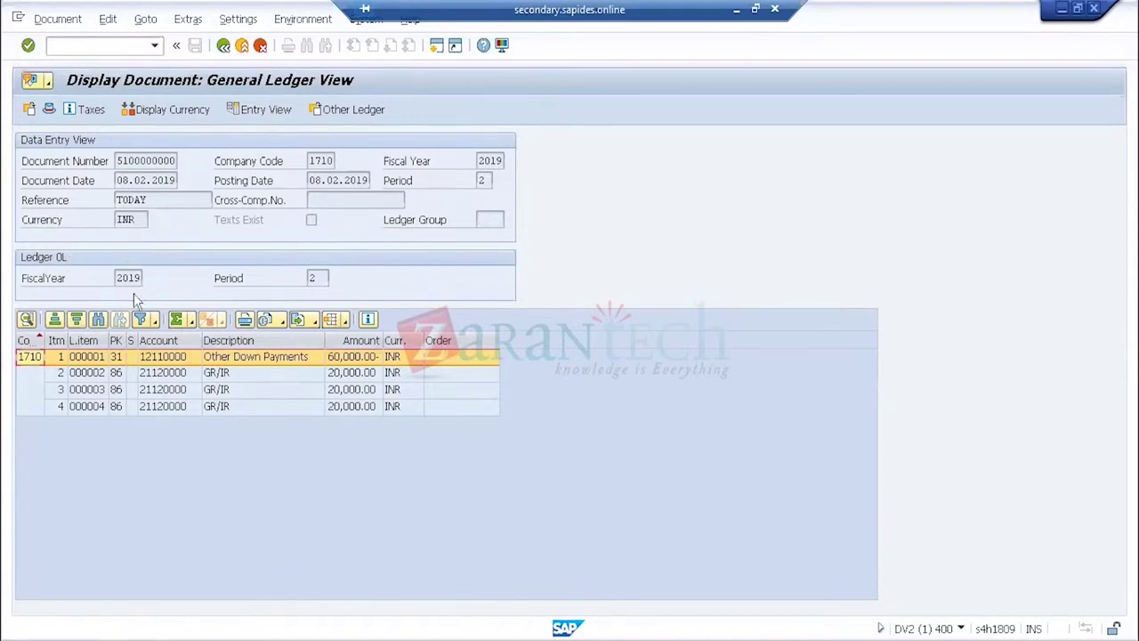
{"action": "left_click", "coordinate": [260, 109]}
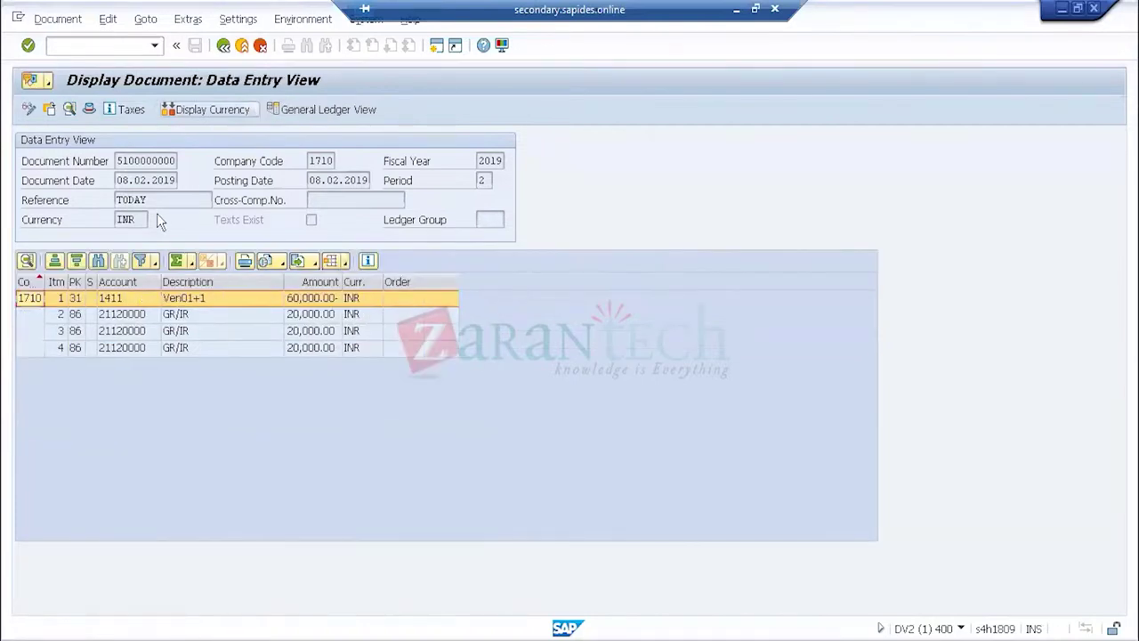
{"action": "left_click", "coordinate": [316, 111]}
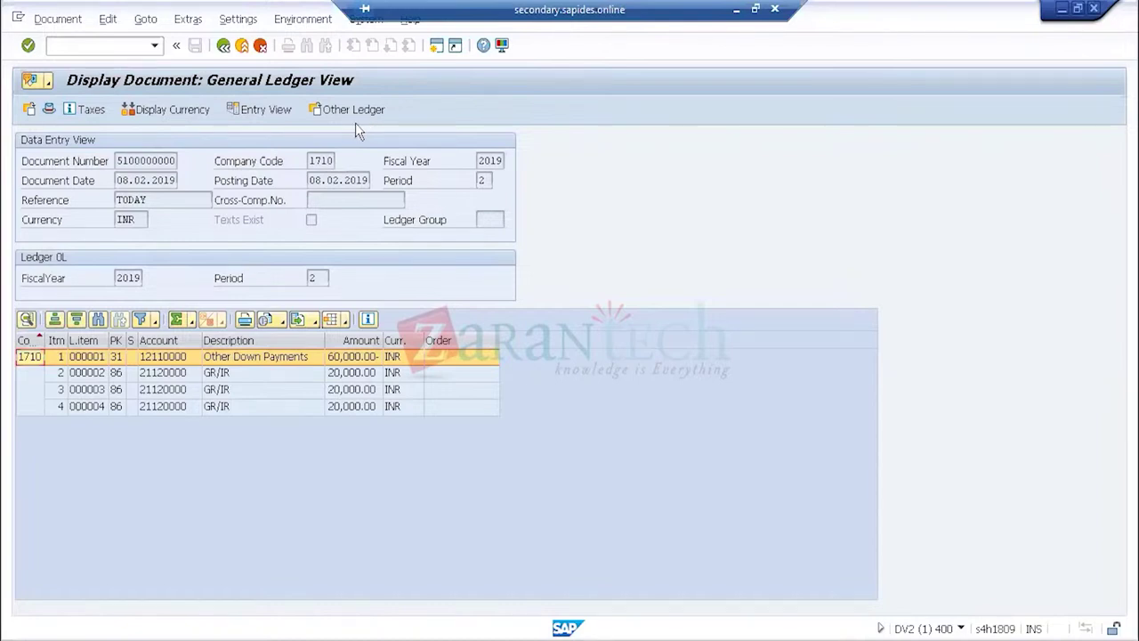
{"action": "left_click", "coordinate": [254, 109]}
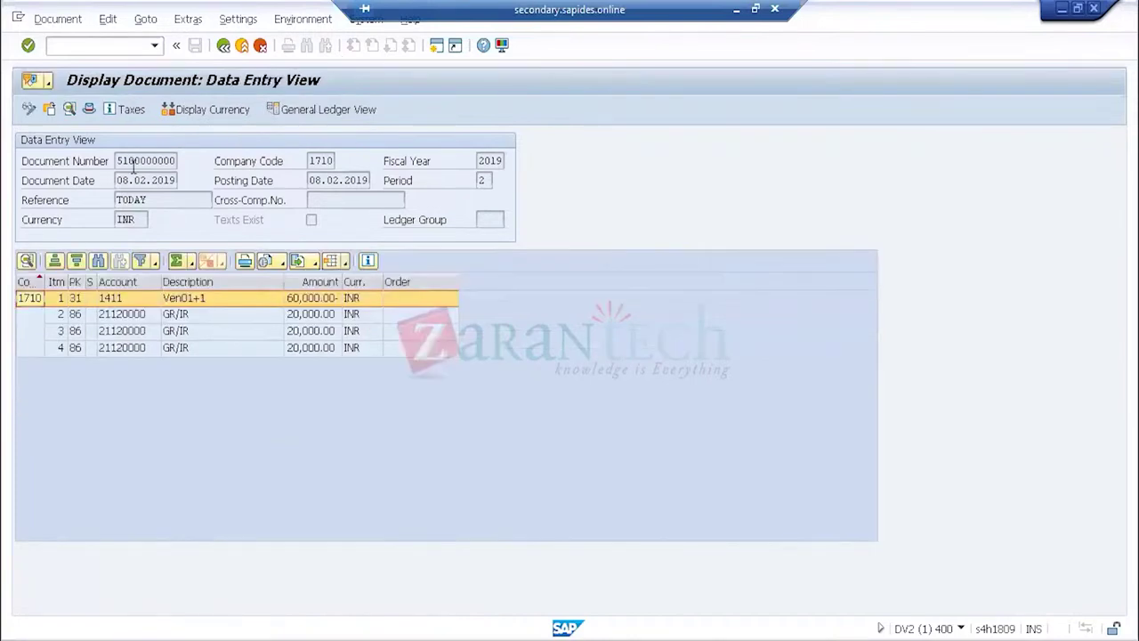
{"action": "left_click_drag", "start_coordinate": [114, 161], "coordinate": [178, 162]}
{"action": "left_click", "coordinate": [181, 167]}
- Switch to Paint and add a note beside the view names listing MM, PO, GR and IR, separated by blank lines
{"action": "left_click", "coordinate": [737, 9]}
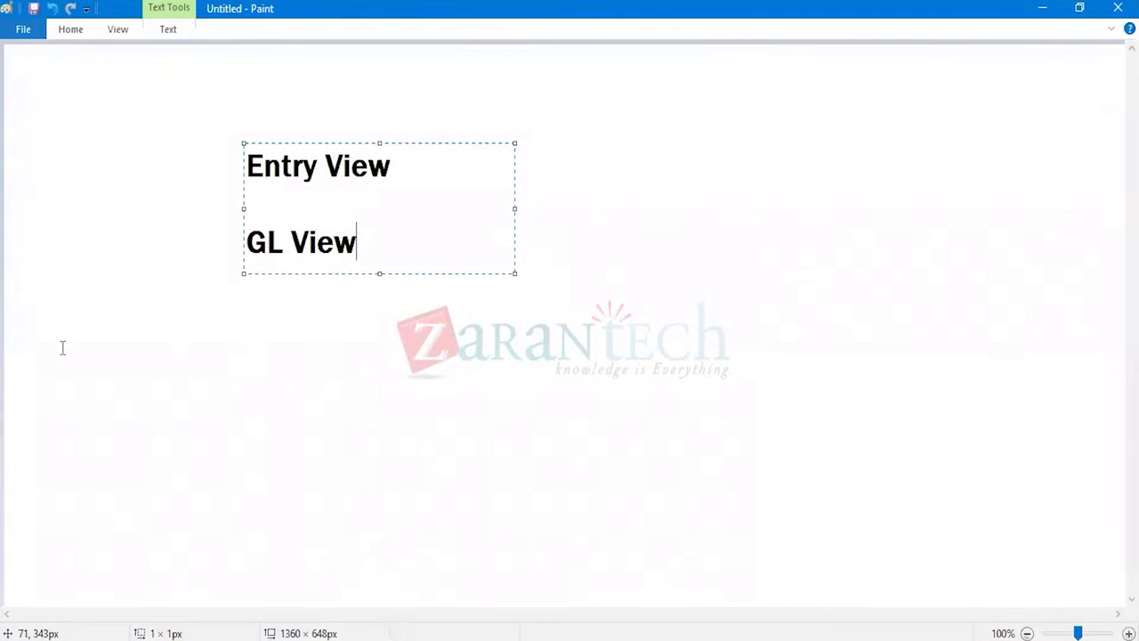
{"action": "left_click", "coordinate": [29, 135]}
{"action": "left_click", "coordinate": [27, 130]}
{"action": "type", "text": "MM"}
{"action": "key", "text": "Return"}
{"action": "key", "text": "Return"}
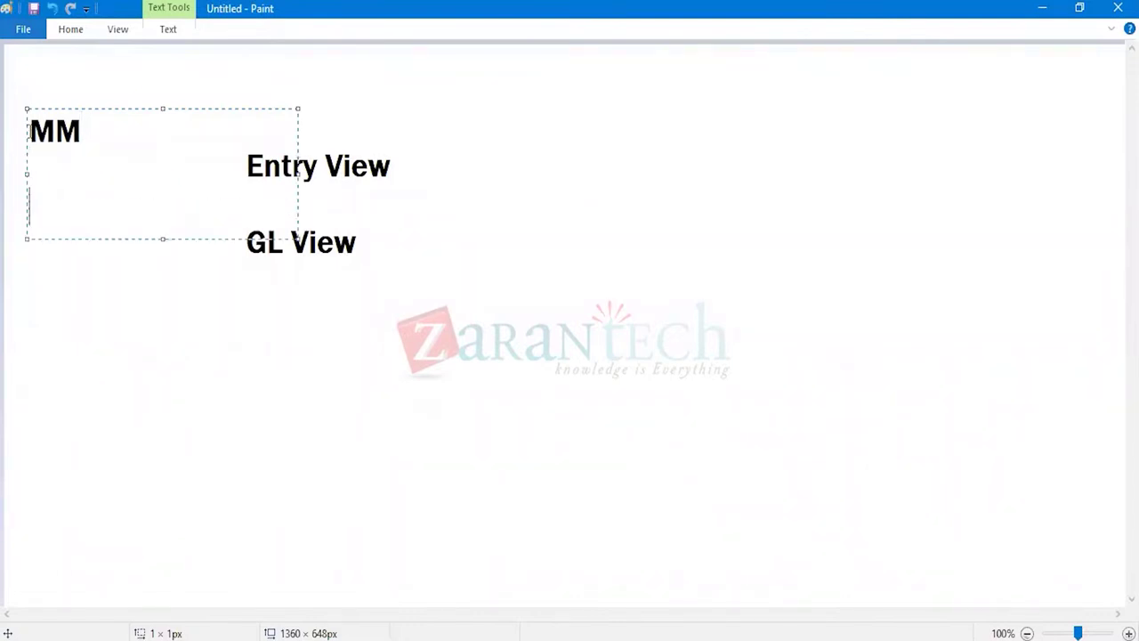
{"action": "type", "text": "PO"}
{"action": "key", "text": "Return"}
{"action": "key", "text": "Return"}
{"action": "type", "text": "GR"}
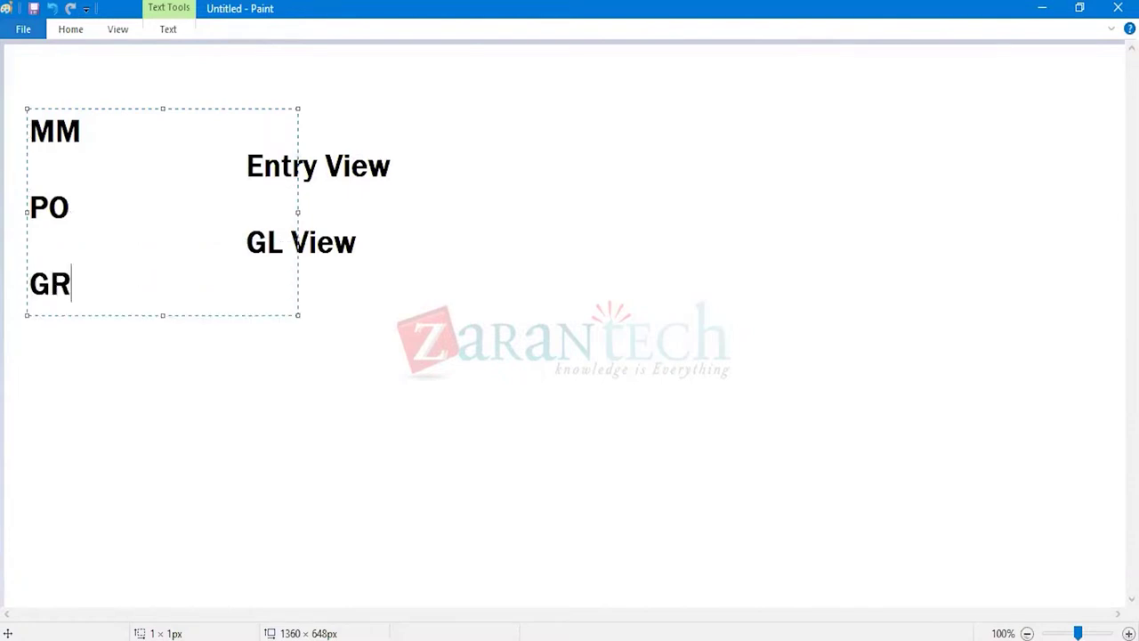
{"action": "key", "text": "Return"}
{"action": "key", "text": "Return"}
{"action": "type", "text": "IR"}
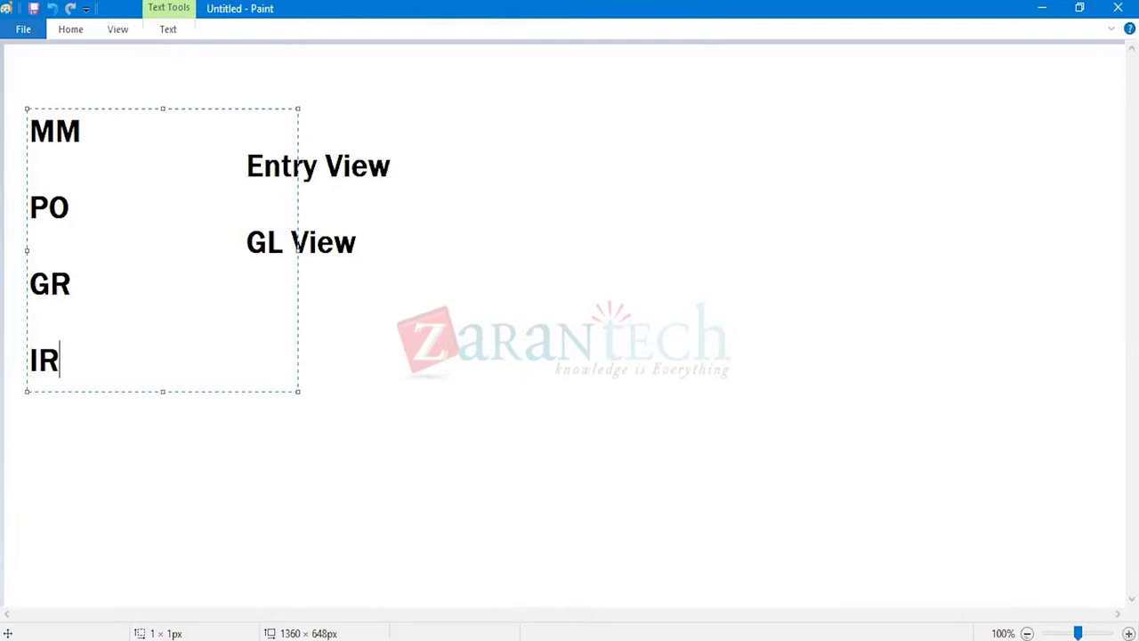
{"action": "left_click", "coordinate": [73, 284]}
{"action": "left_click_drag", "start_coordinate": [73, 285], "coordinate": [9, 275]}
{"action": "key", "text": "Down"}
{"action": "key", "text": "shift+Home"}
{"action": "left_click_drag", "start_coordinate": [76, 284], "coordinate": [23, 282]}
{"action": "left_click_drag", "start_coordinate": [64, 356], "coordinate": [25, 353]}
{"action": "left_click", "coordinate": [106, 362]}
{"action": "type", "text": "- Invoice"}
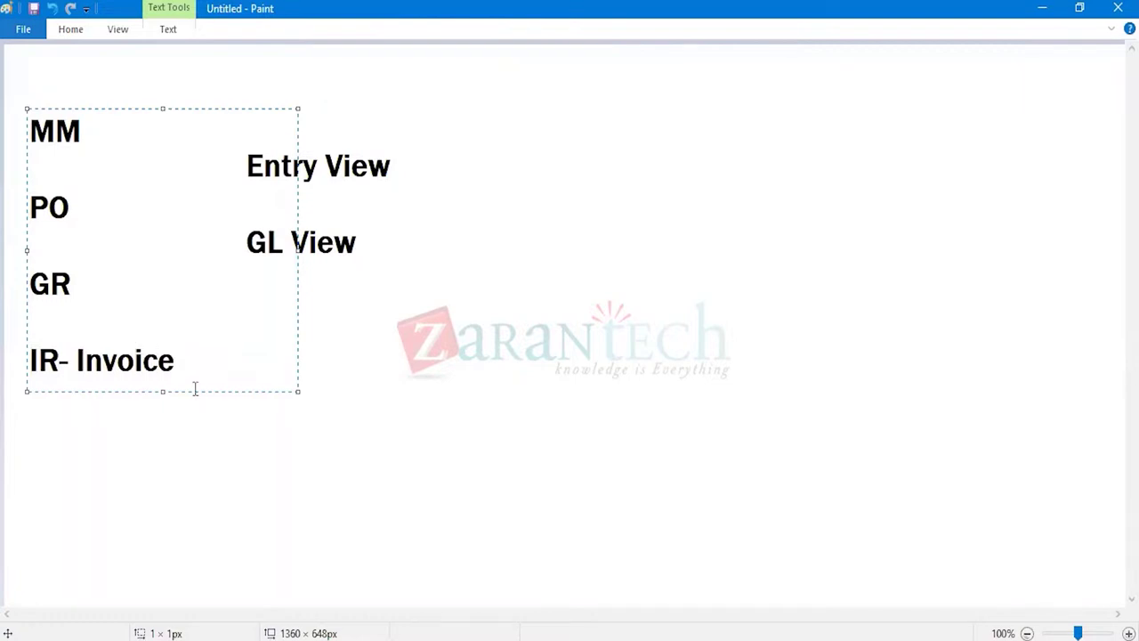
{"action": "type", "text": "-5100000000"}
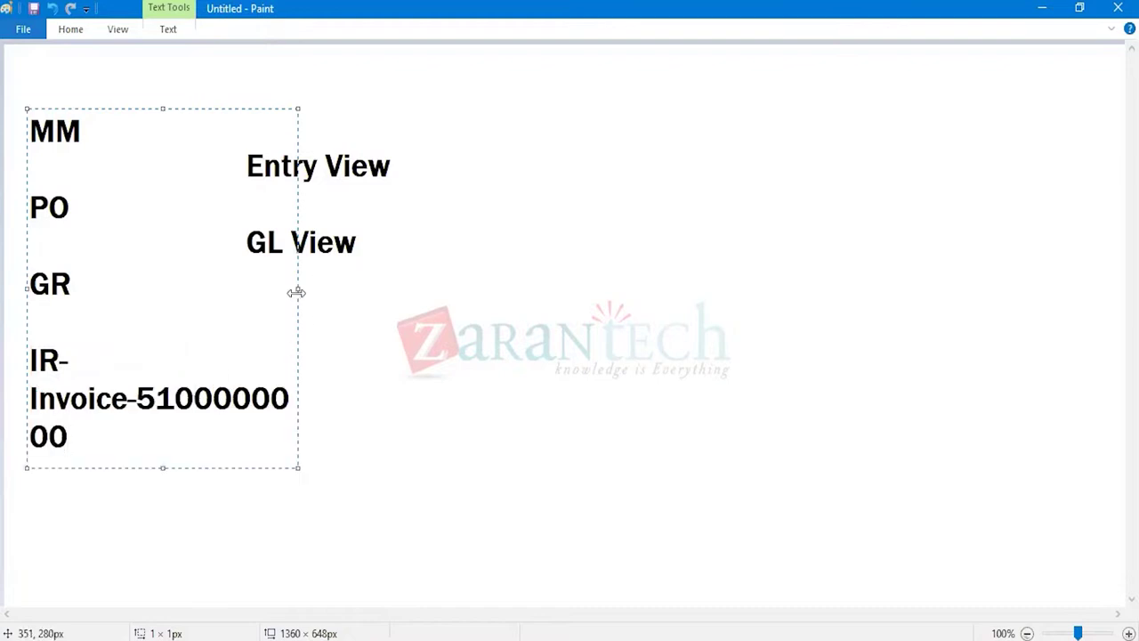
{"action": "left_click_drag", "start_coordinate": [296, 292], "coordinate": [386, 292]}
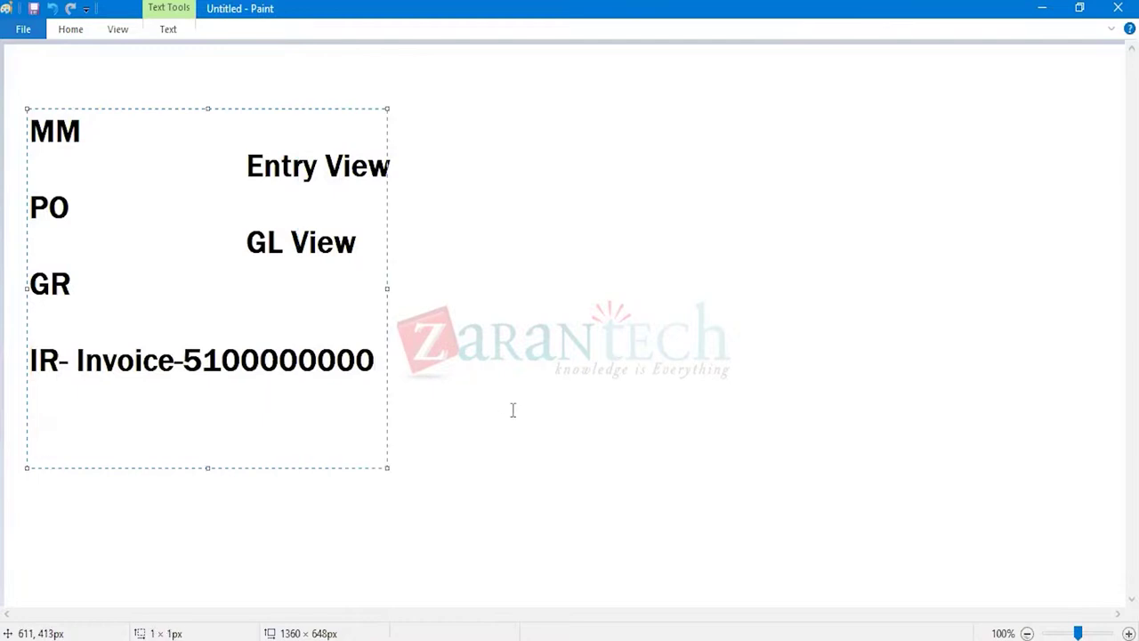
{"action": "left_click", "coordinate": [512, 410]}
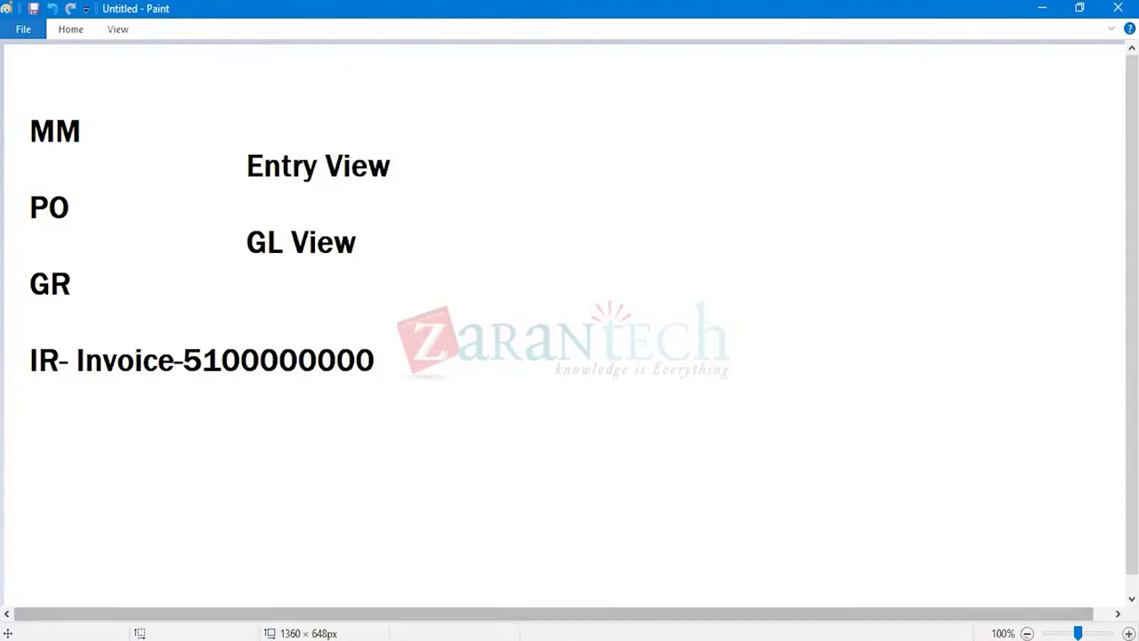
- Check the vendor line's amount in the SAP document, and add the note "GL" in Paint beside the invoice line
{"action": "key", "text": "alt+Tab"}
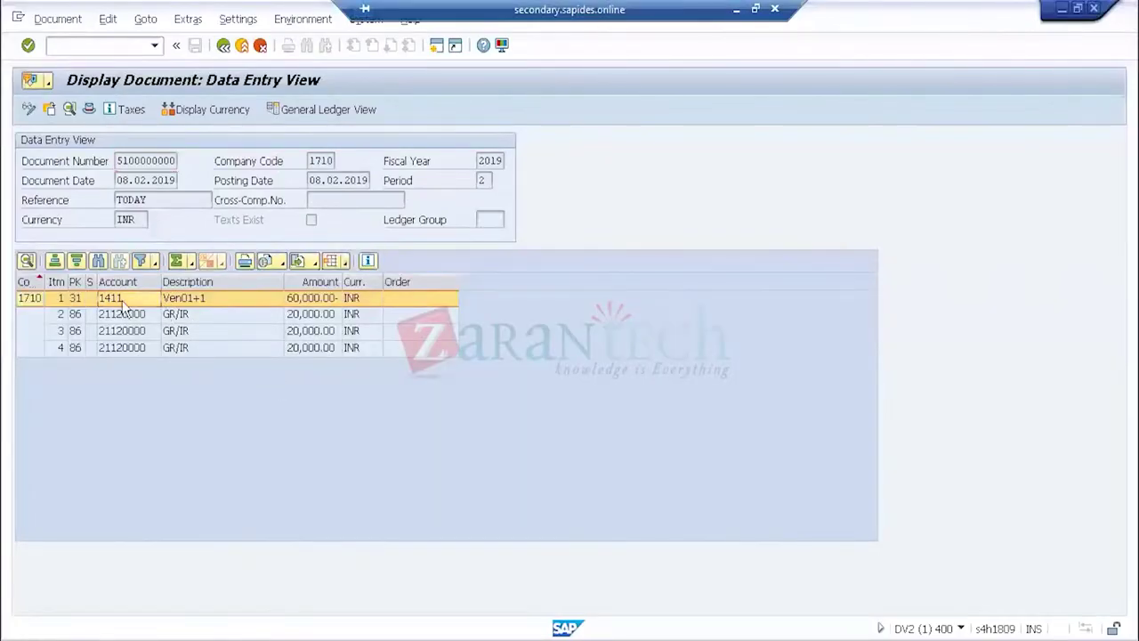
{"action": "left_click", "coordinate": [310, 299]}
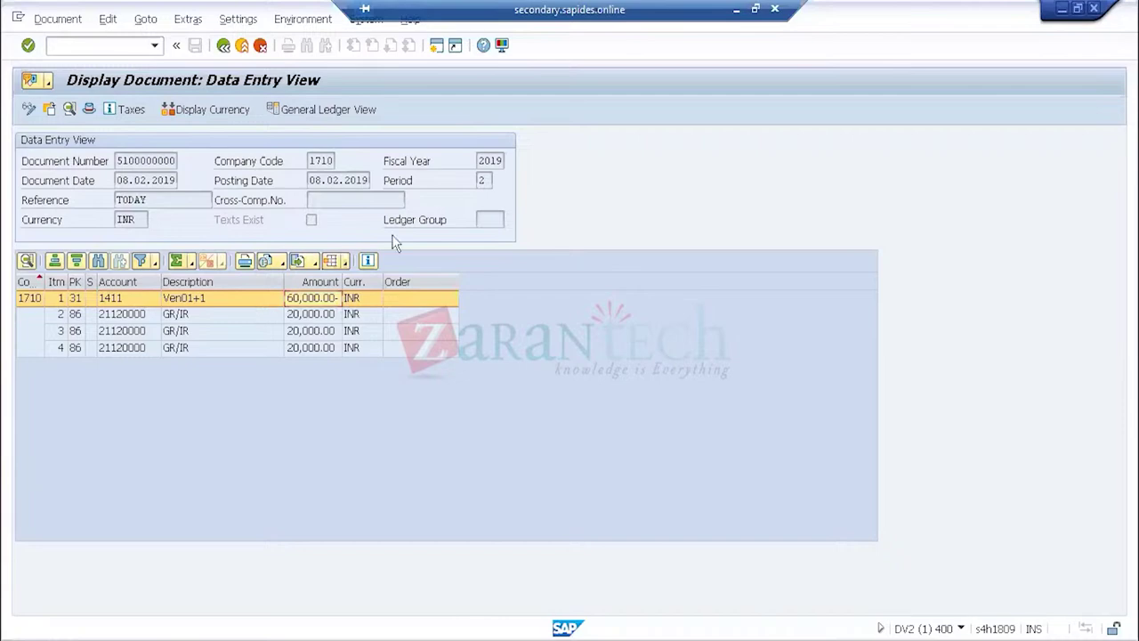
{"action": "left_click", "coordinate": [738, 12]}
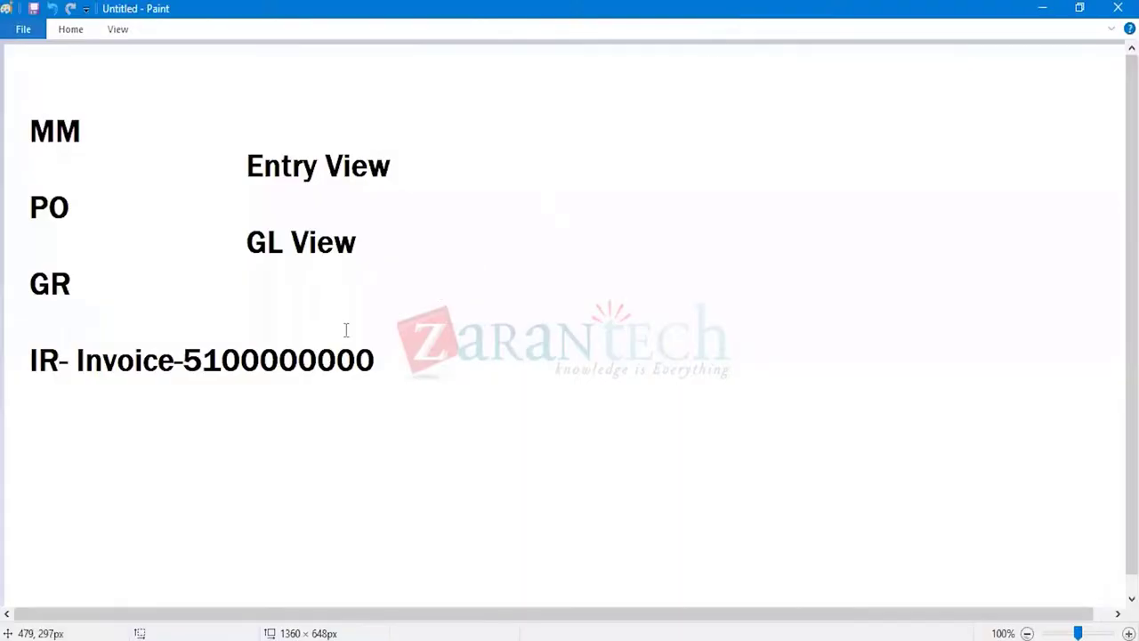
{"action": "left_click", "coordinate": [588, 356]}
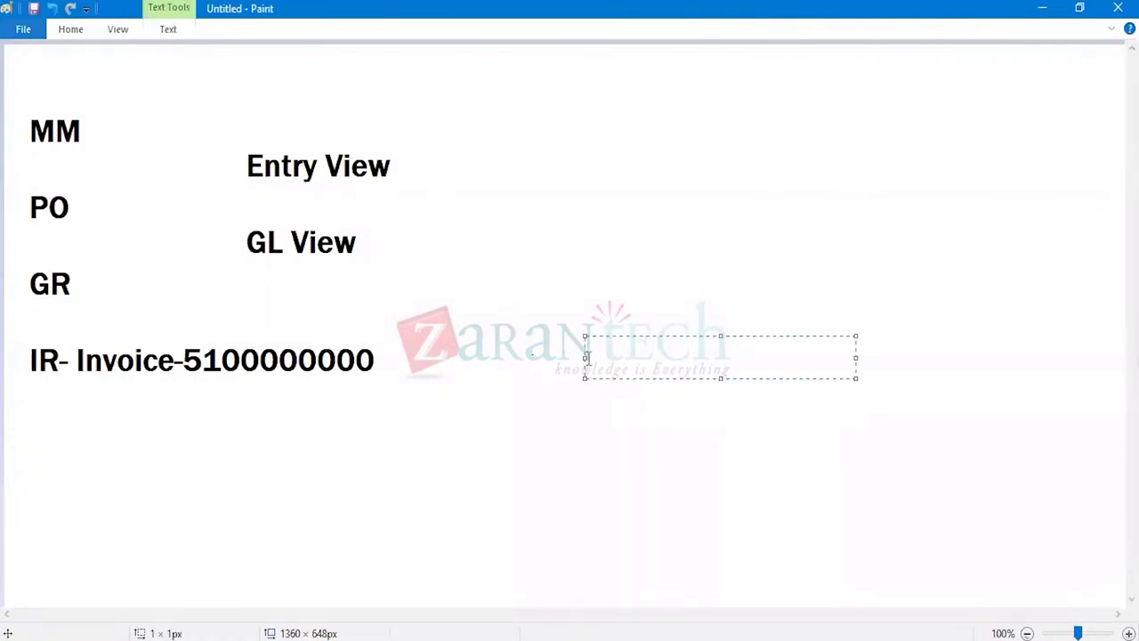
{"action": "type", "text": "G:"}
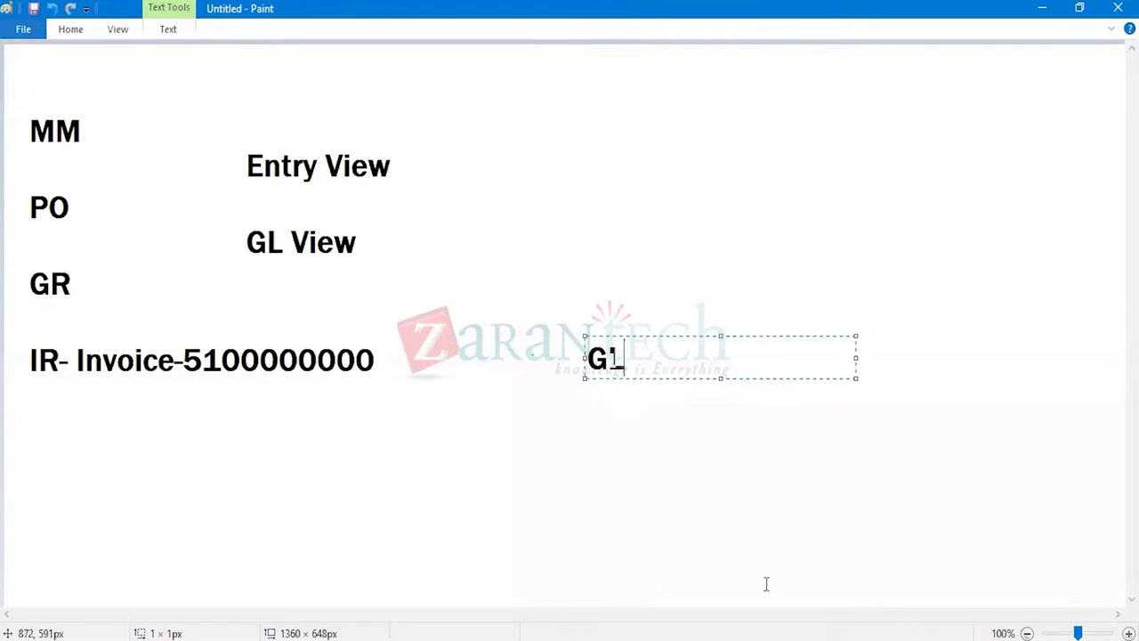
- Switch to SAP and open the selection screen for table BSEG with SE16 in a new session, keeping the default selection fields
{"action": "key", "text": "alt+Tab"}
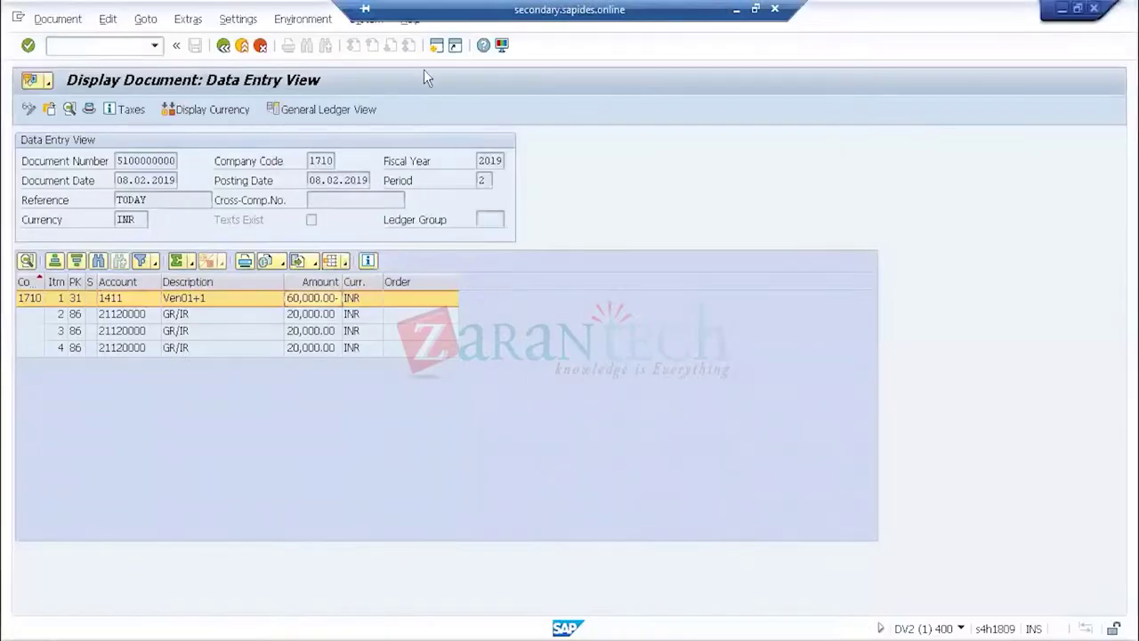
{"action": "key", "text": "ctrl+n"}
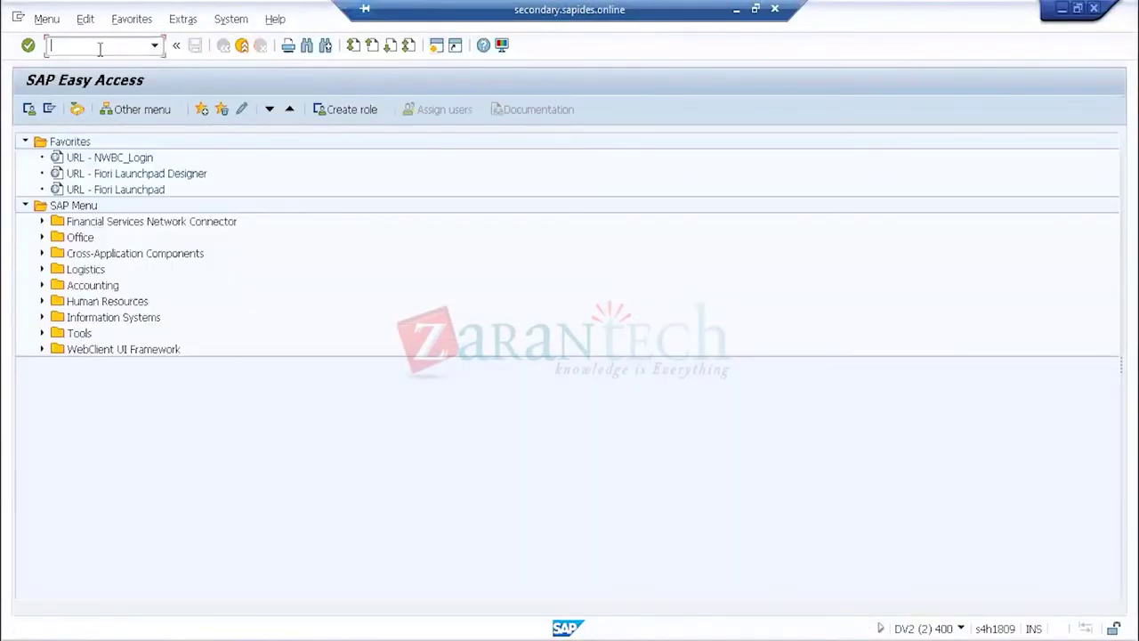
{"action": "type", "text": "SE16"}
{"action": "key", "text": "Return"}
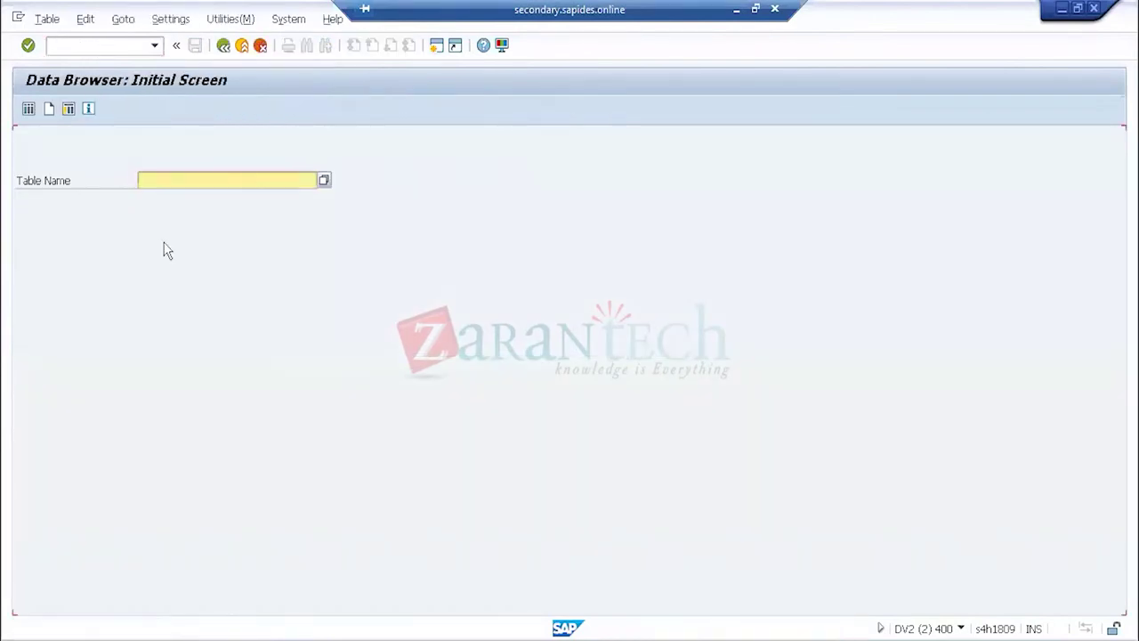
{"action": "left_click", "coordinate": [181, 176]}
{"action": "type", "text": "BSEG"}
{"action": "left_click", "coordinate": [28, 108]}
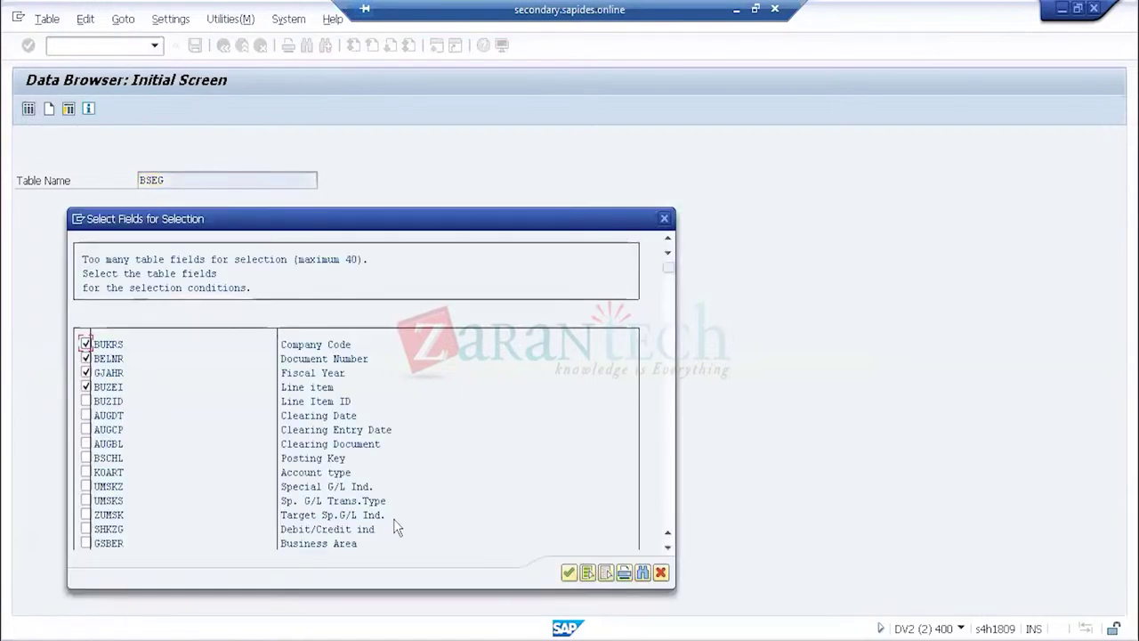
{"action": "left_click", "coordinate": [564, 573]}
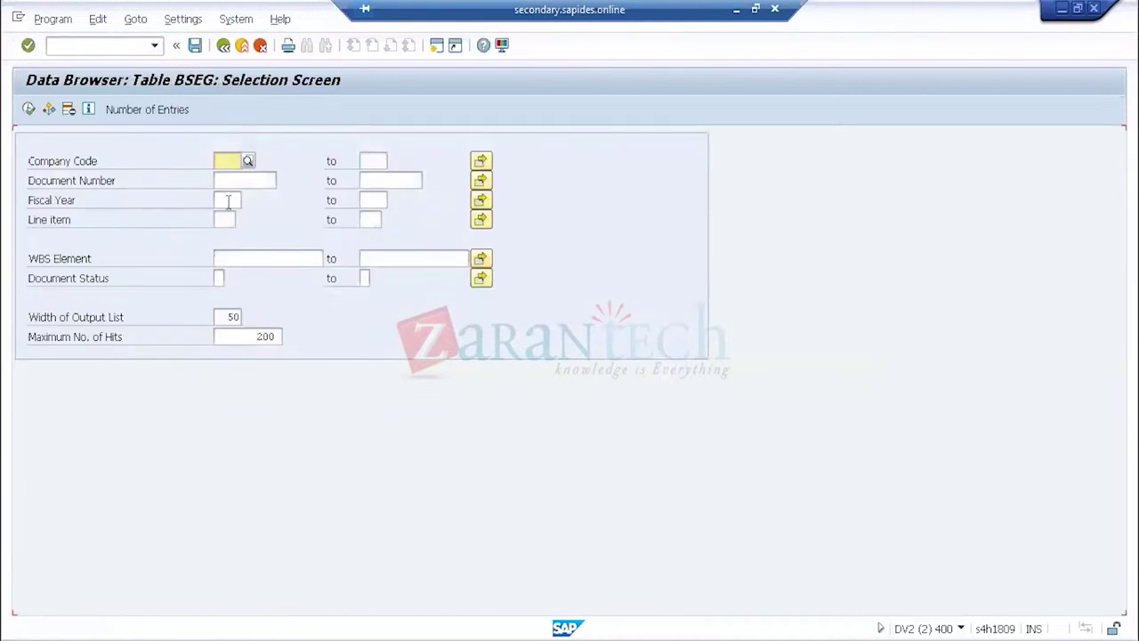
{"action": "left_click", "coordinate": [235, 181]}
{"action": "key", "text": "ctrl+v"}
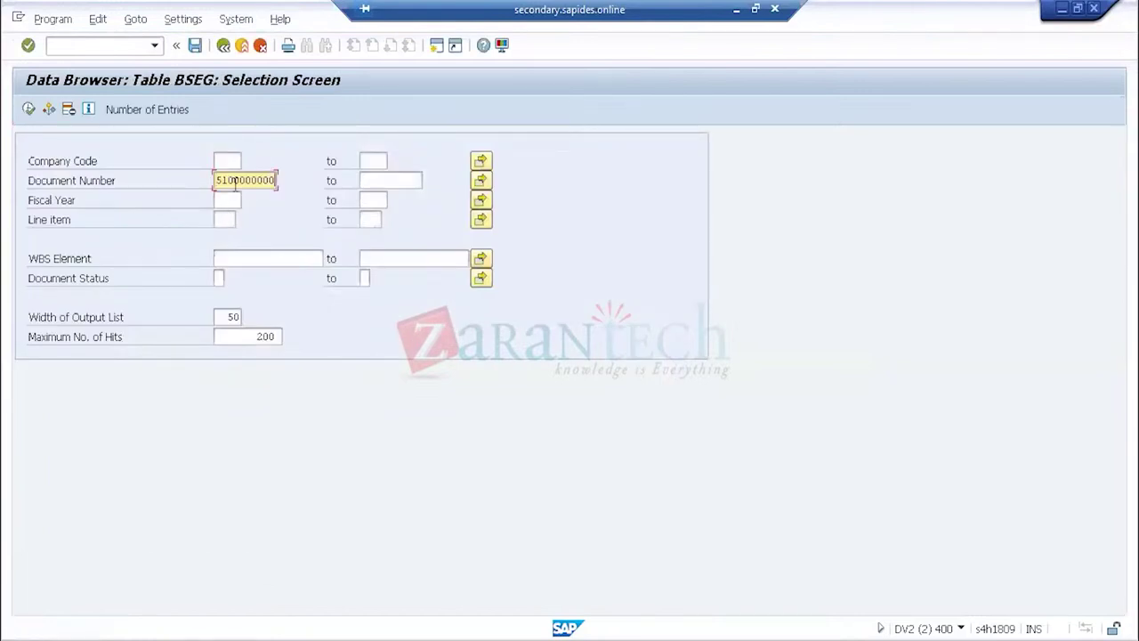
{"action": "left_click", "coordinate": [231, 164]}
{"action": "type", "text": "1710"}
{"action": "key", "text": "Tab"}
{"action": "key", "text": "Tab"}
{"action": "key", "text": "Tab"}
{"action": "key", "text": "Tab"}
{"action": "key", "text": "Tab"}
{"action": "type", "text": "2019"}
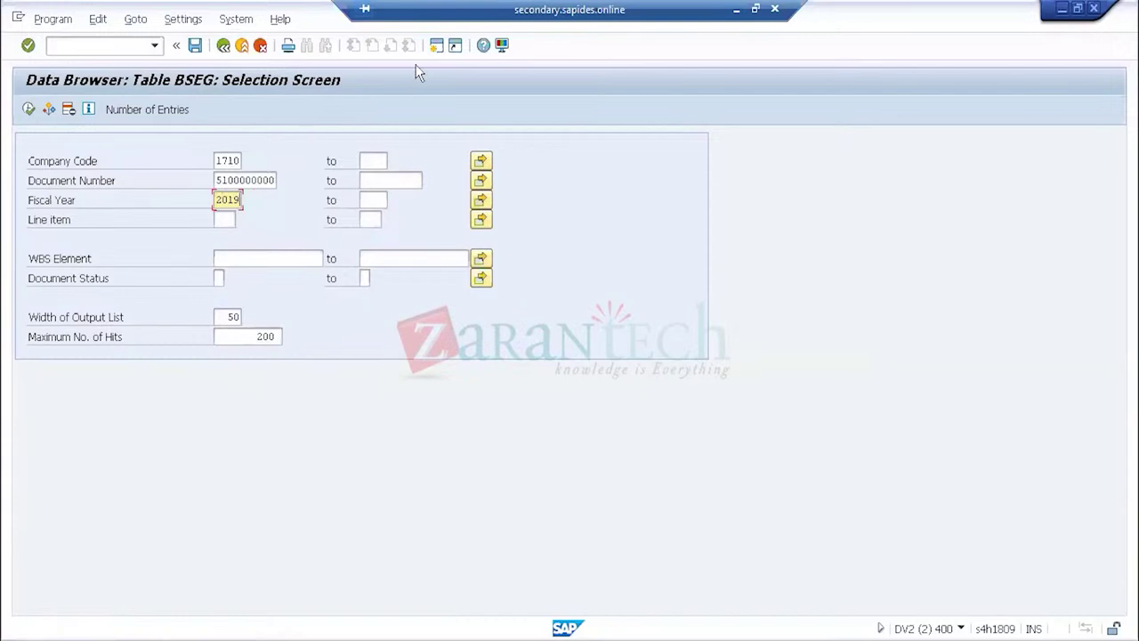
- Open the selection screen for table ACDOCA with SE16 in another new session and highlight its Ledger label
{"action": "left_click", "coordinate": [443, 50]}
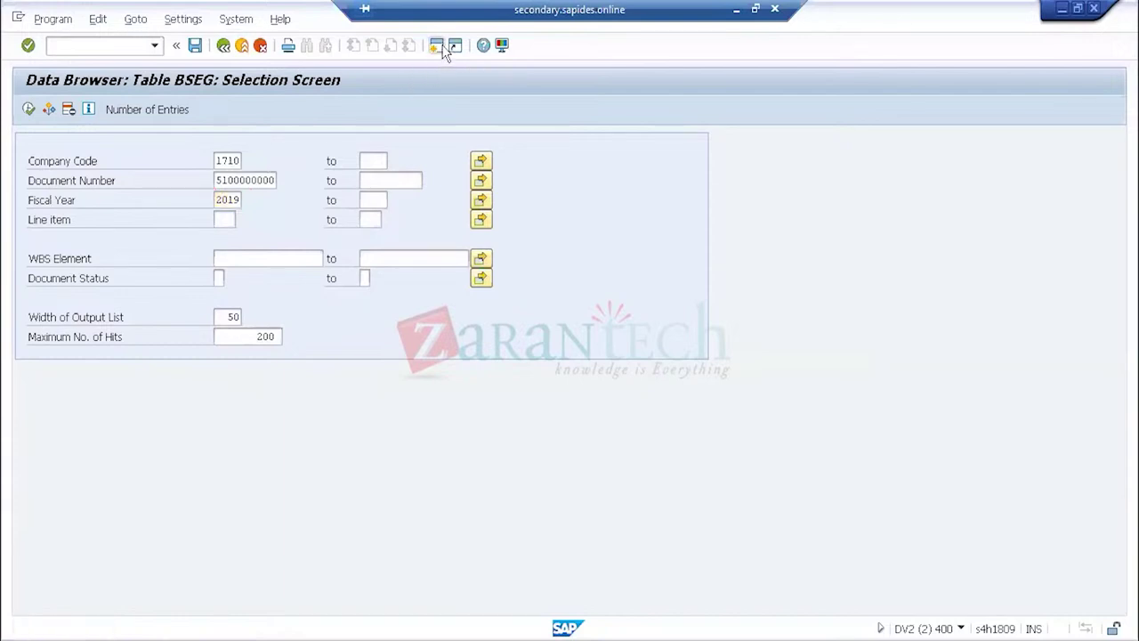
{"action": "type", "text": "SE16"}
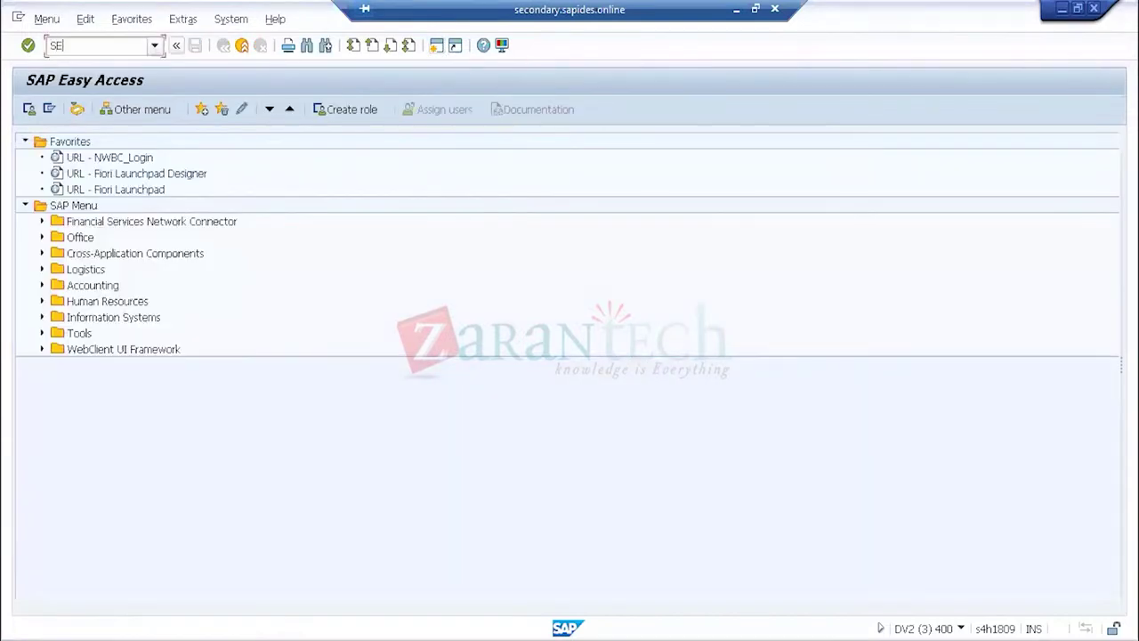
{"action": "key", "text": "Return"}
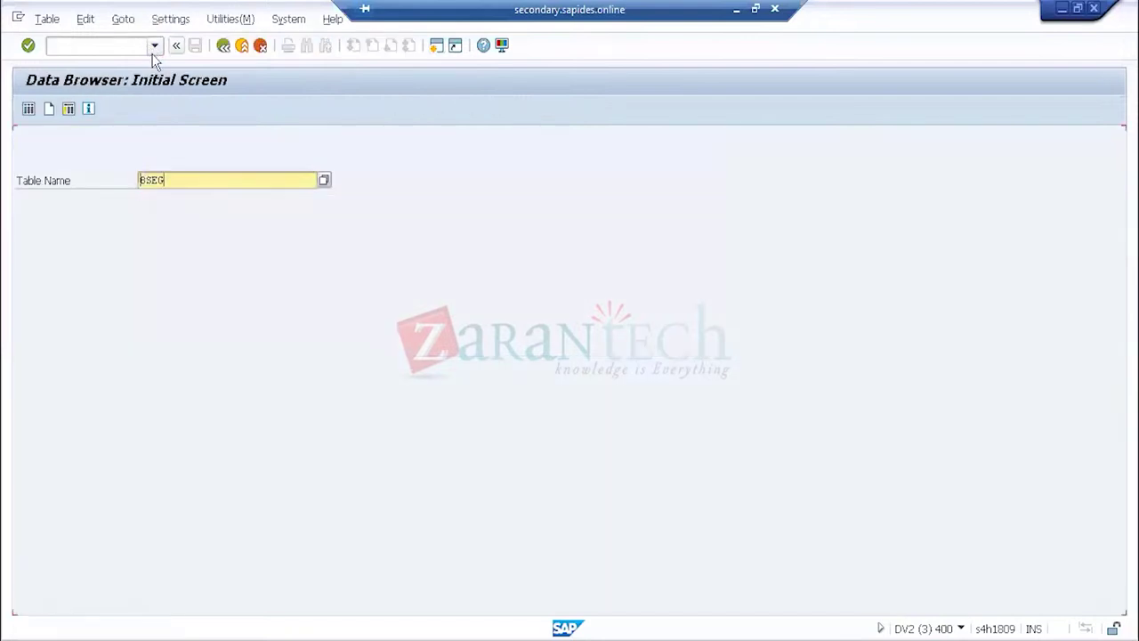
{"action": "key", "text": "BackSpace"}
{"action": "key", "text": "BackSpace"}
{"action": "key", "text": "BackSpace"}
{"action": "key", "text": "BackSpace"}
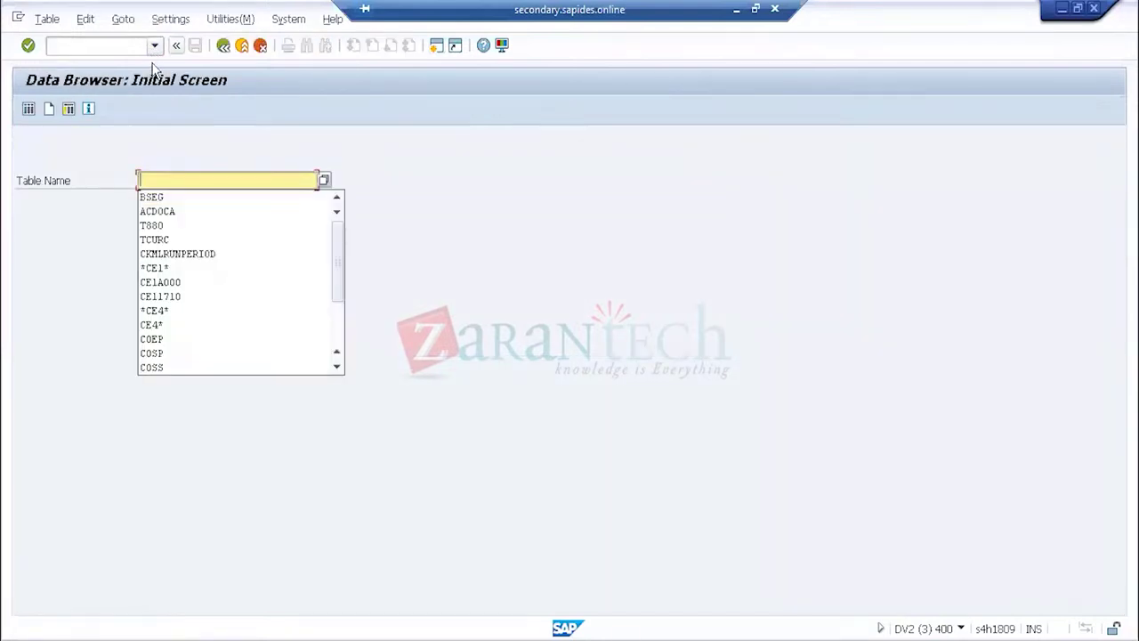
{"action": "left_click", "coordinate": [178, 214]}
{"action": "key", "text": "Return"}
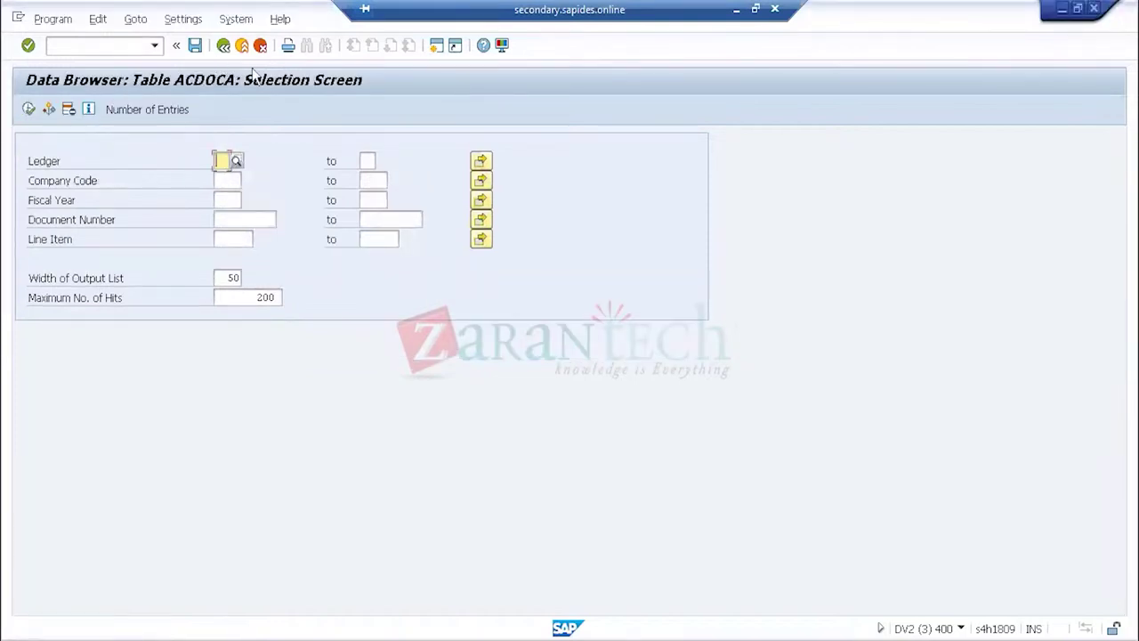
{"action": "left_click", "coordinate": [59, 161]}
{"action": "left_click_drag", "start_coordinate": [60, 161], "coordinate": [18, 159]}
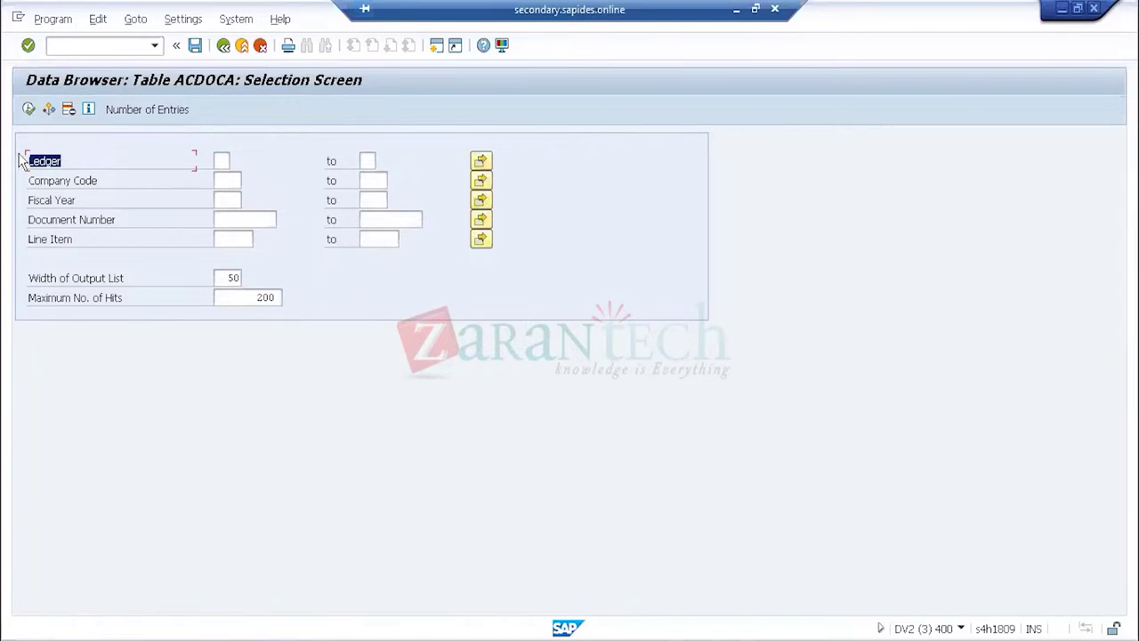
- Switch to Paint and add "- BSEG" beside Entry View and "- ACDOCA" beside GL View
{"action": "left_click", "coordinate": [736, 10]}
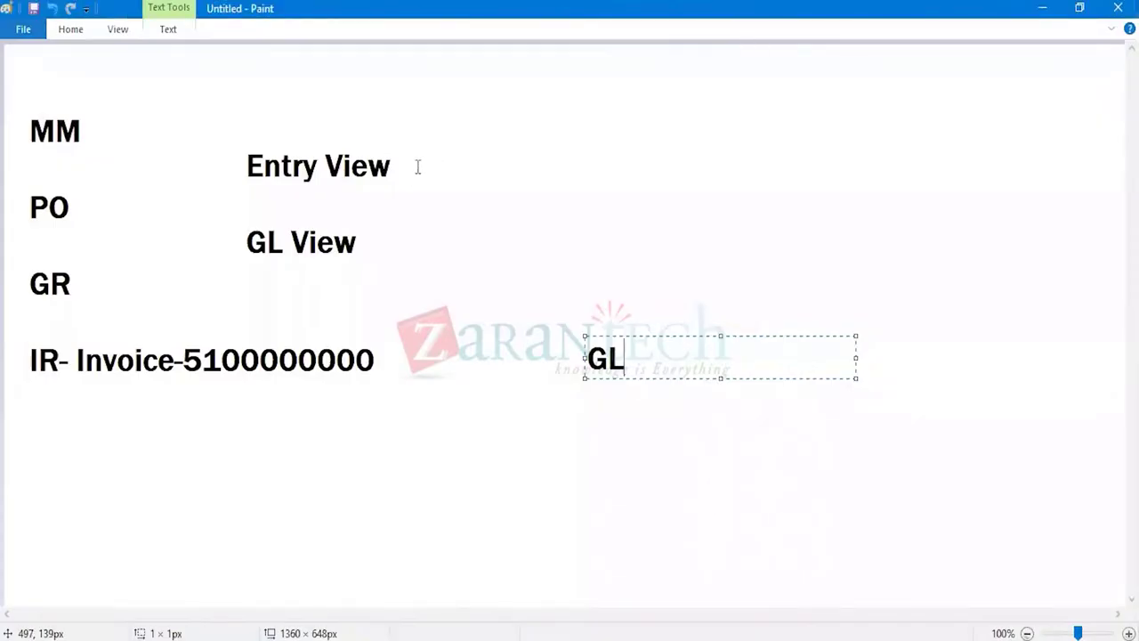
{"action": "left_click", "coordinate": [471, 169]}
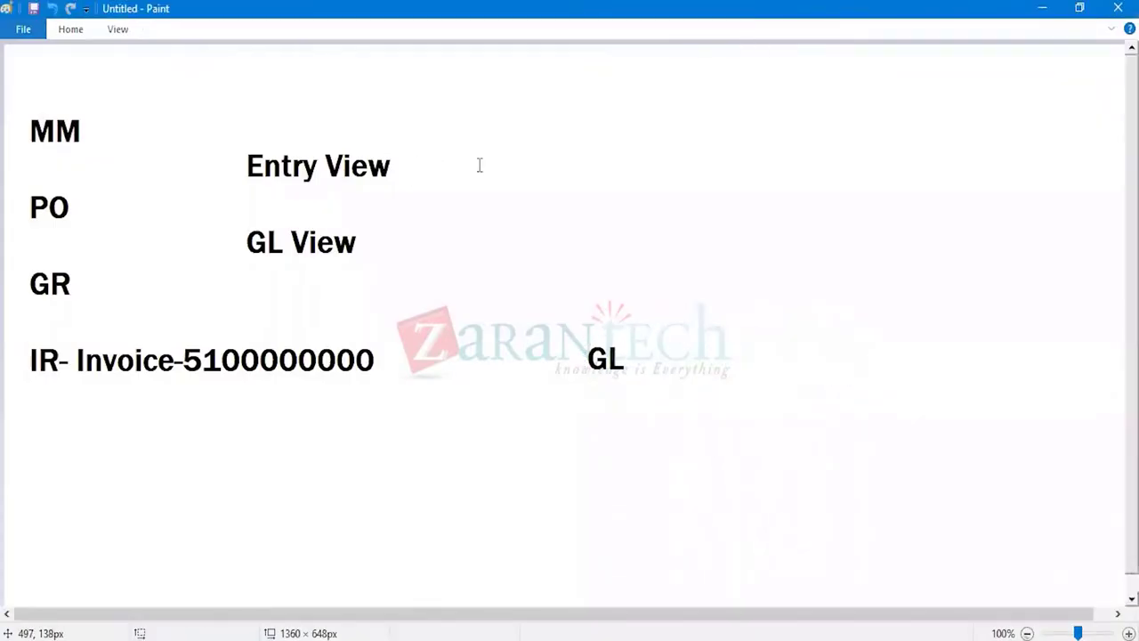
{"action": "left_click", "coordinate": [413, 165]}
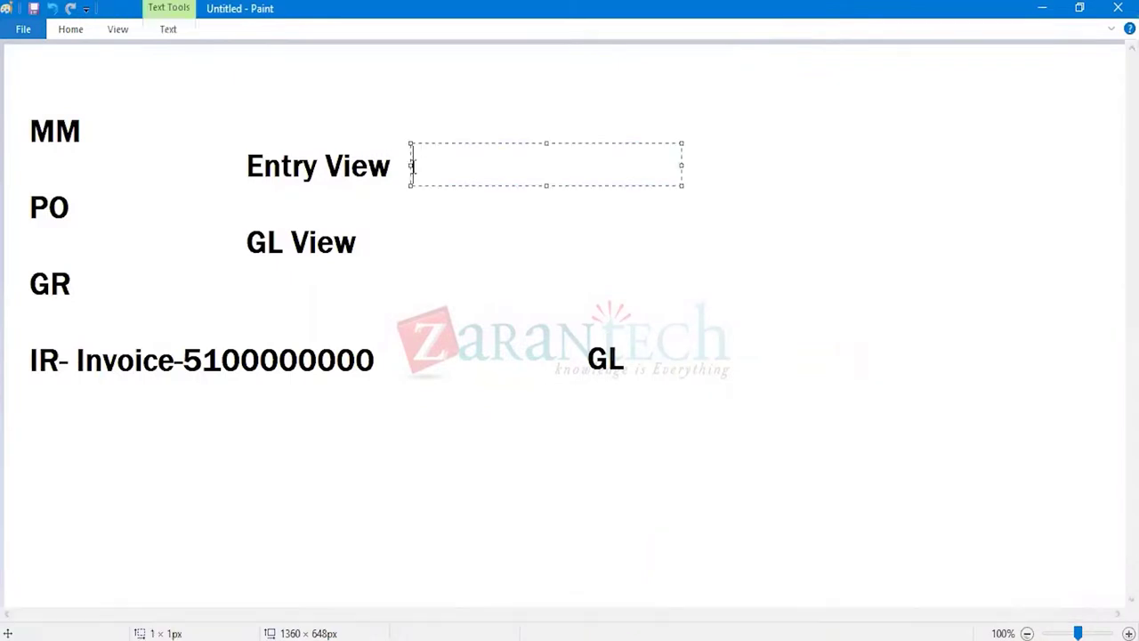
{"action": "type", "text": "- BSEG"}
{"action": "left_click", "coordinate": [396, 243]}
{"action": "left_click", "coordinate": [396, 243]}
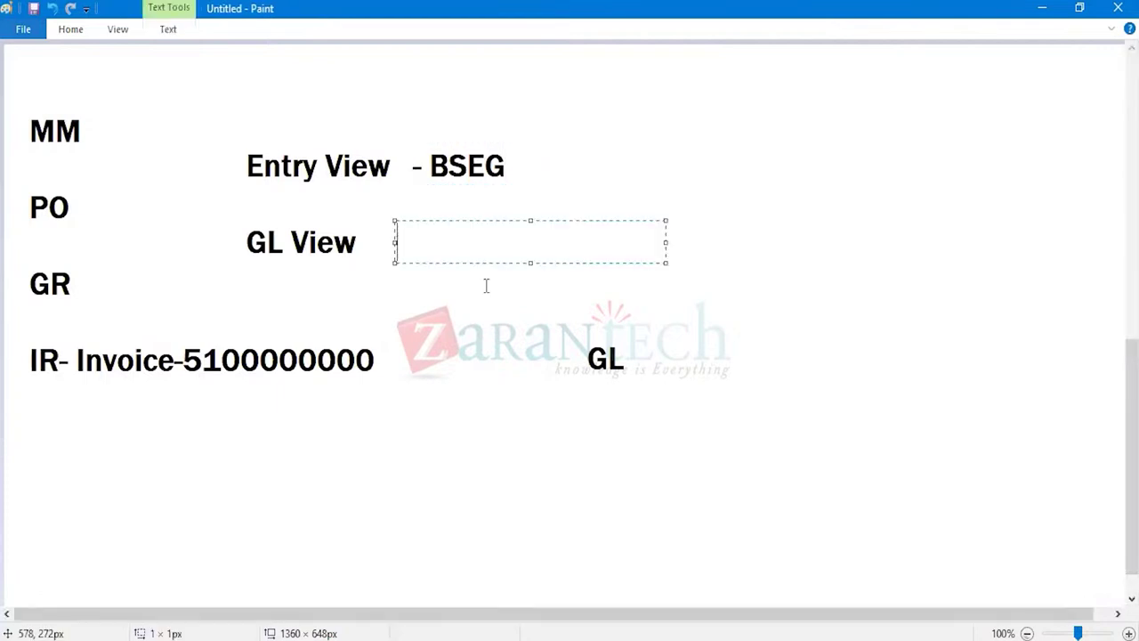
{"action": "type", "text": "- ACDOCA"}
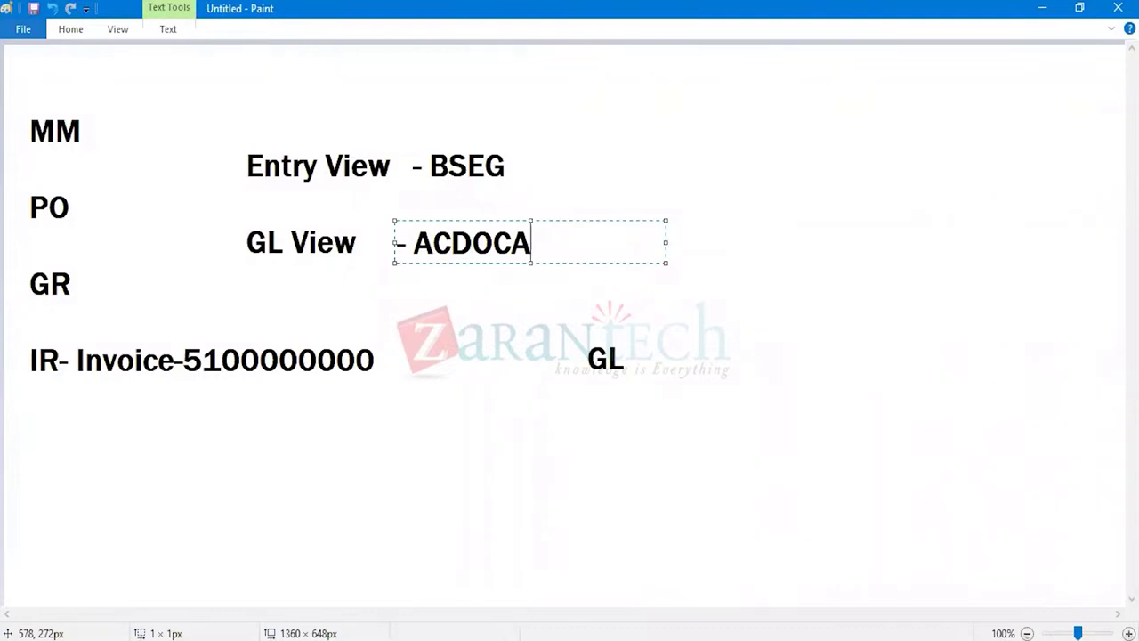
{"action": "left_click", "coordinate": [481, 175]}
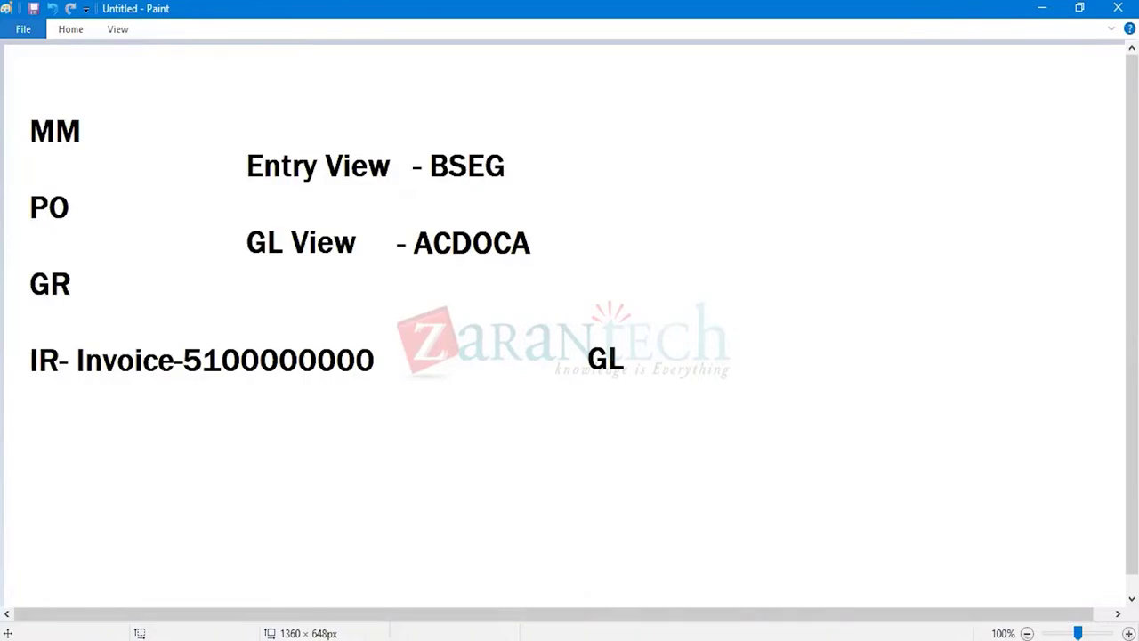
- Switch back to the SAP session showing the invoice document and review its Data Entry View
{"action": "left_click", "coordinate": [436, 639]}
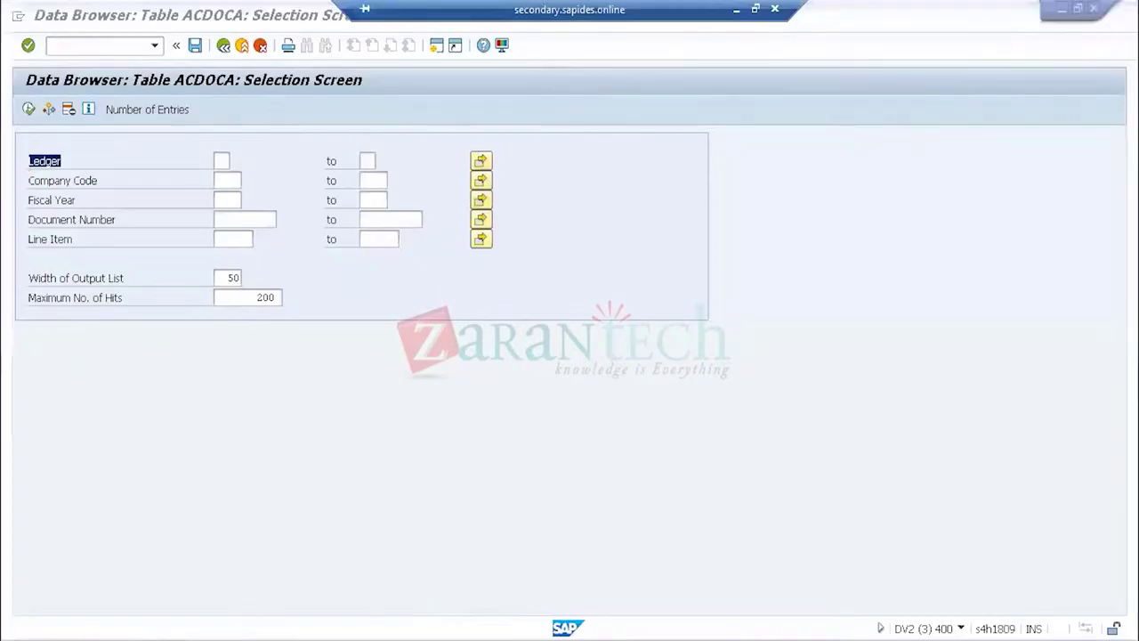
{"action": "mouse_move", "coordinate": [289, 638]}
{"action": "left_click", "coordinate": [265, 575]}
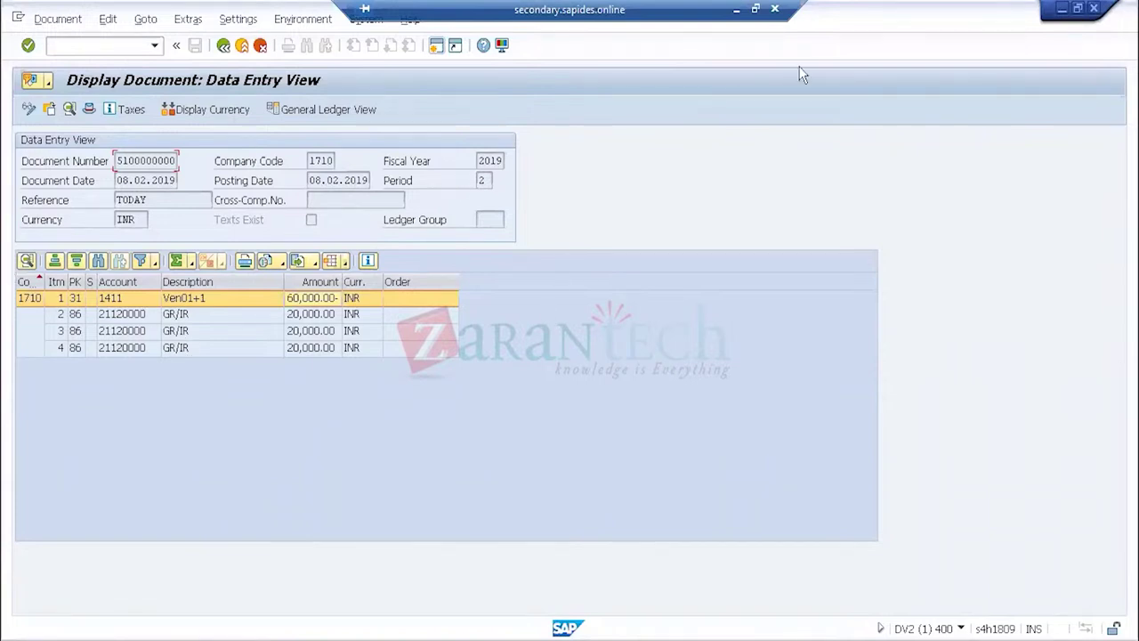
{"action": "left_click", "coordinate": [736, 9]}
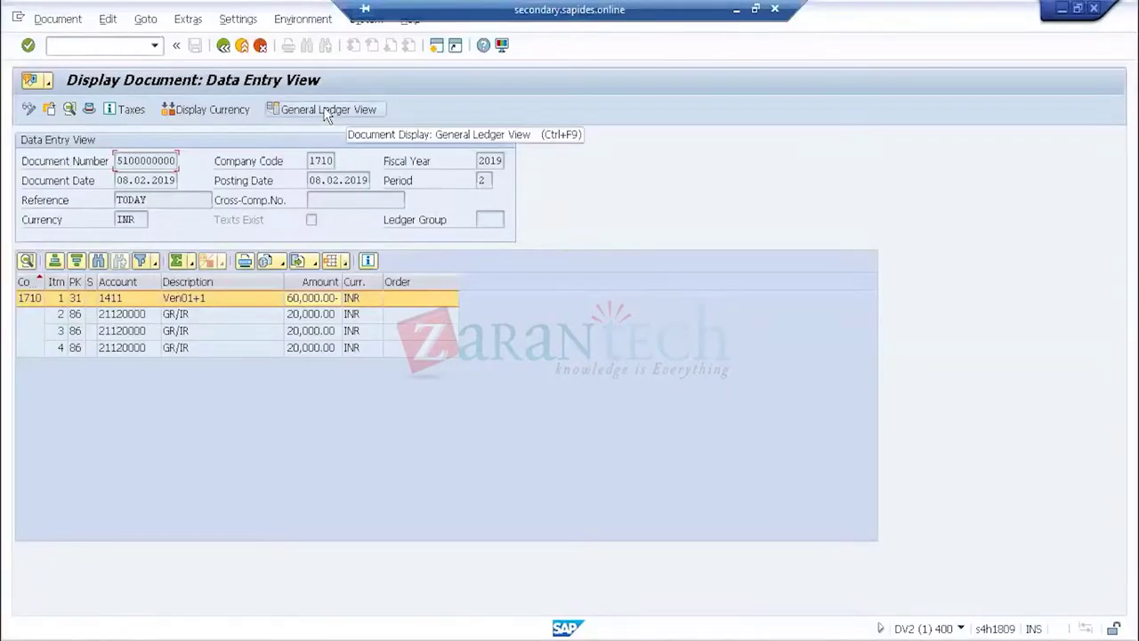
- Open the invoice document's General Ledger View and display it for ledger ZH, Ledger for Predictions
{"action": "left_click", "coordinate": [327, 112]}
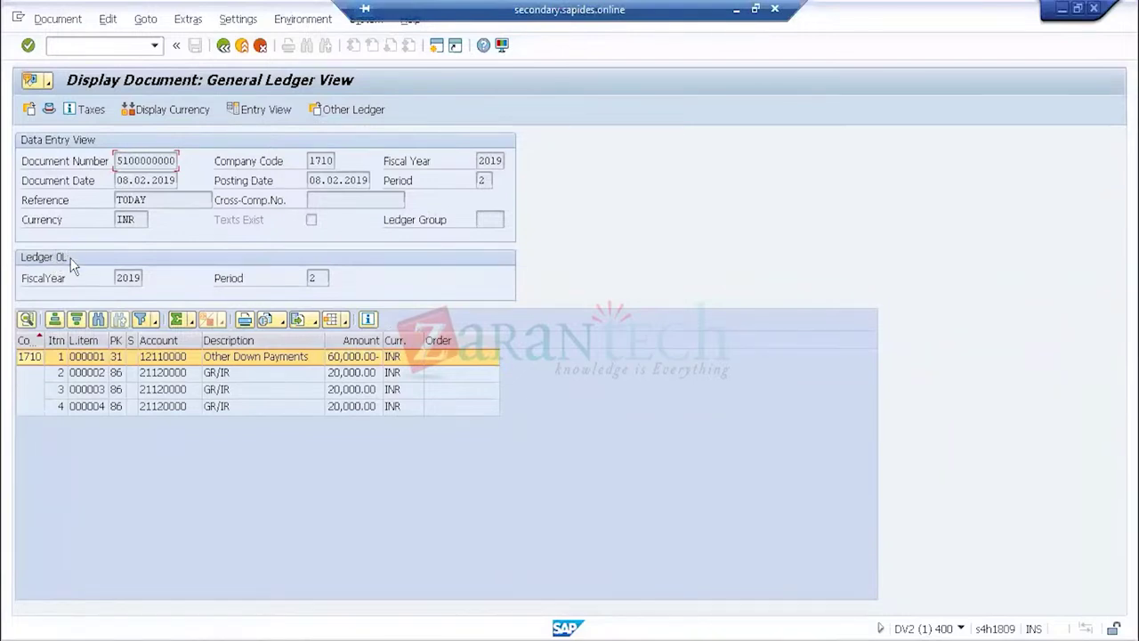
{"action": "left_click", "coordinate": [337, 110]}
{"action": "left_click_drag", "start_coordinate": [361, 339], "coordinate": [684, 148]}
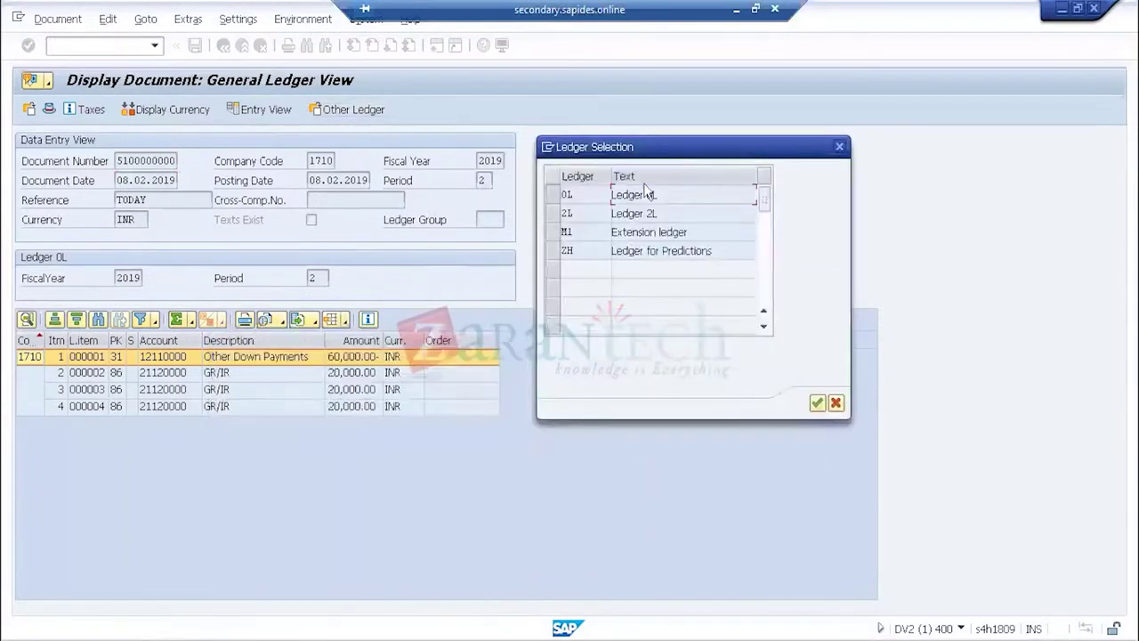
{"action": "left_click", "coordinate": [552, 214]}
{"action": "left_click", "coordinate": [552, 232]}
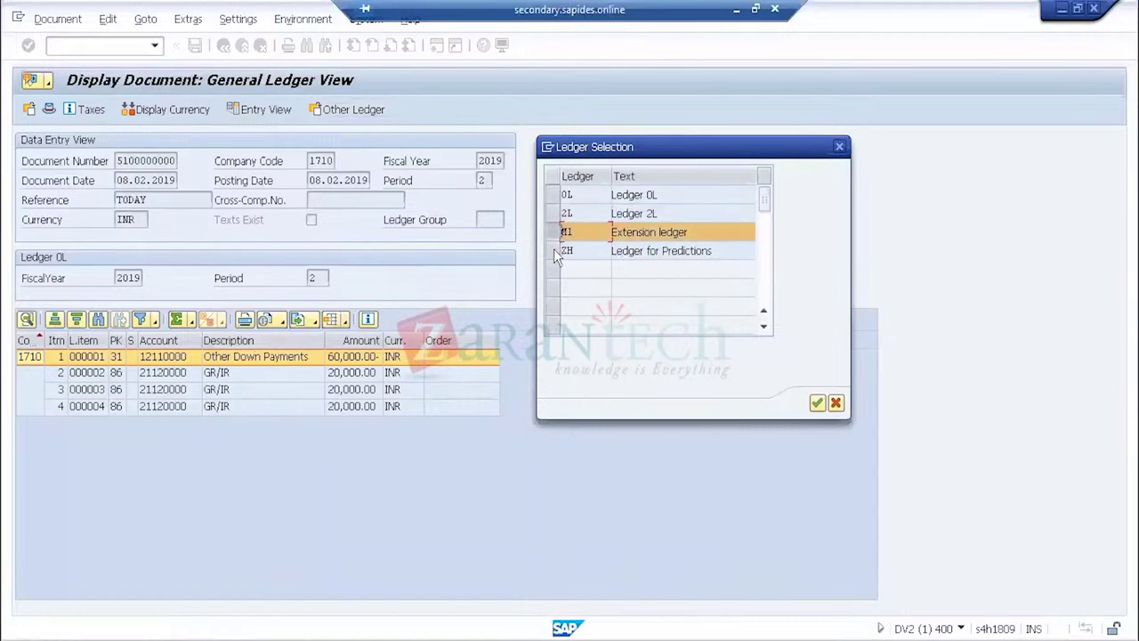
{"action": "left_click", "coordinate": [554, 250]}
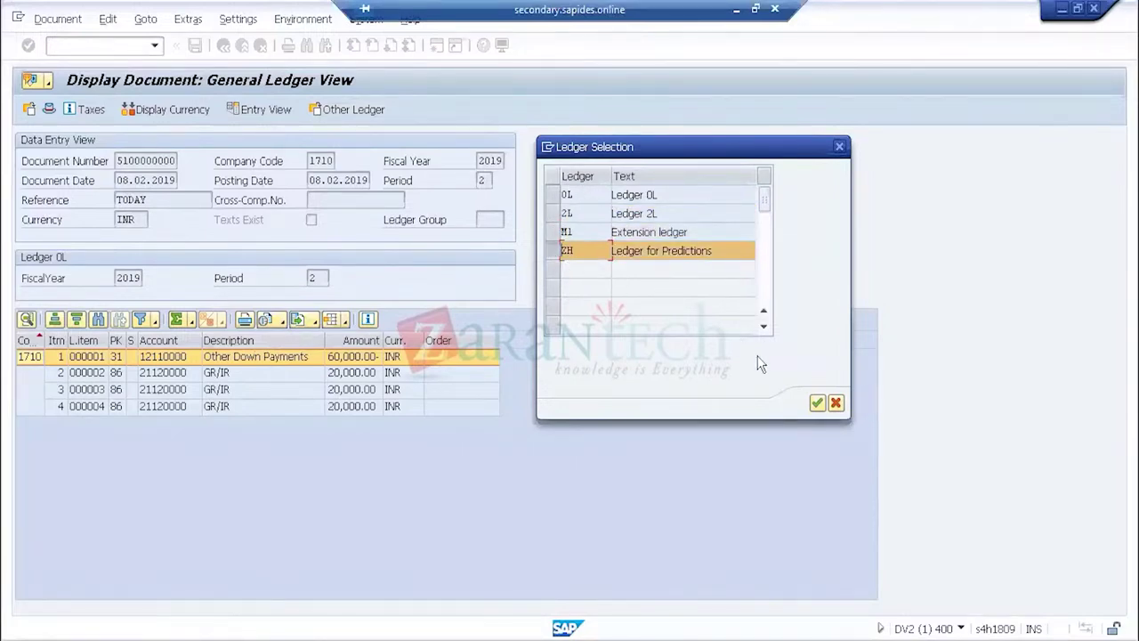
{"action": "left_click", "coordinate": [816, 402]}
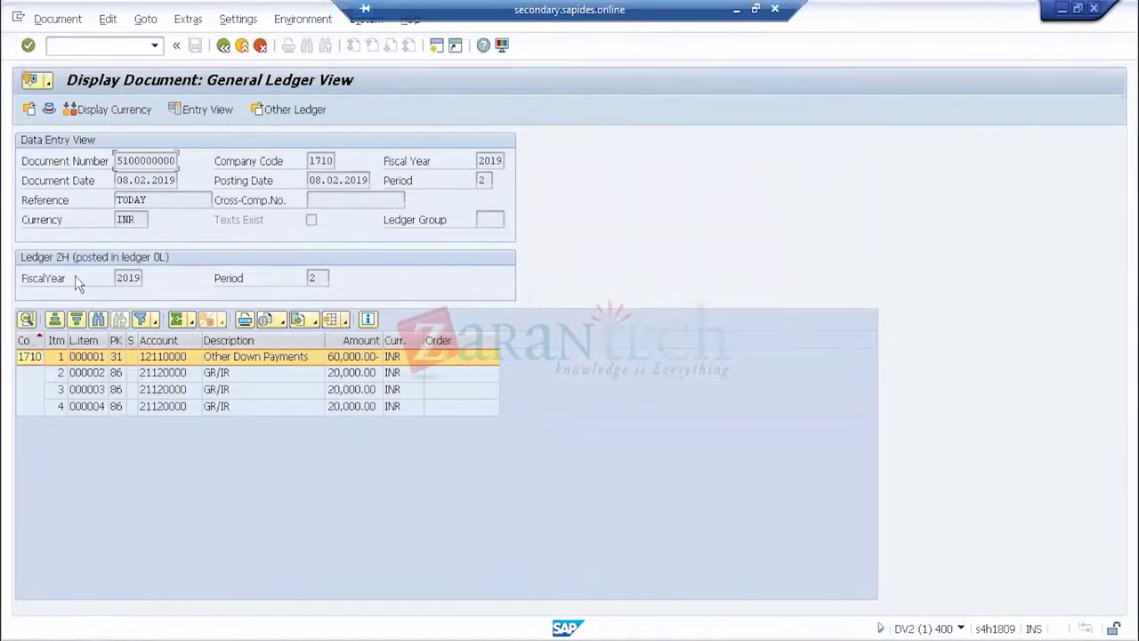
- Switch the General Ledger View back to ledger 0L
{"action": "left_click", "coordinate": [317, 109]}
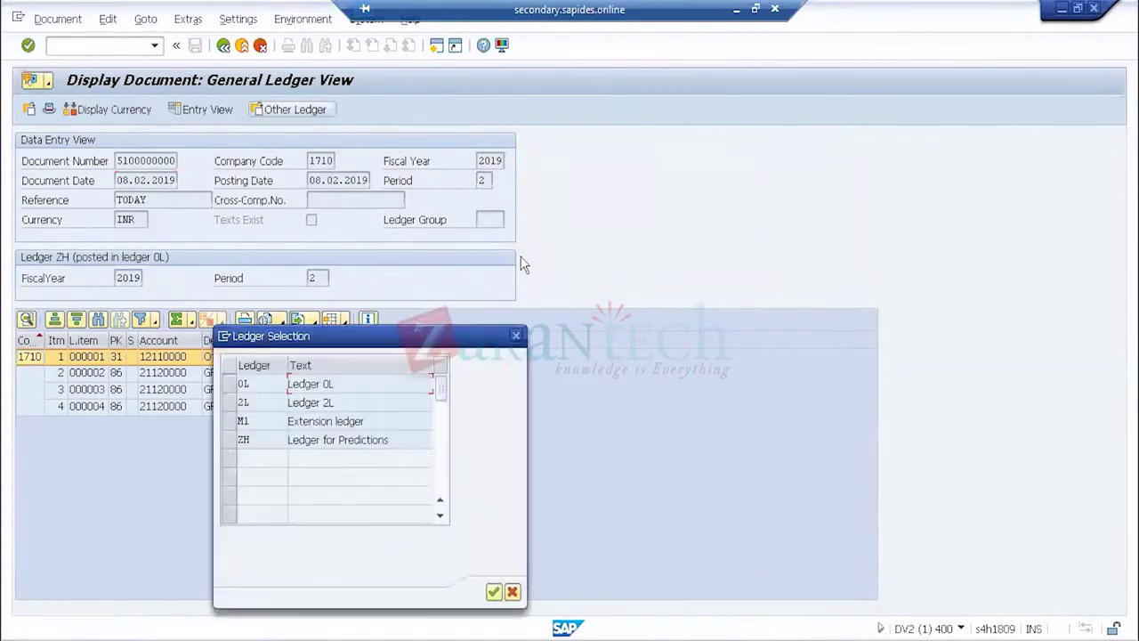
{"action": "left_click", "coordinate": [229, 384]}
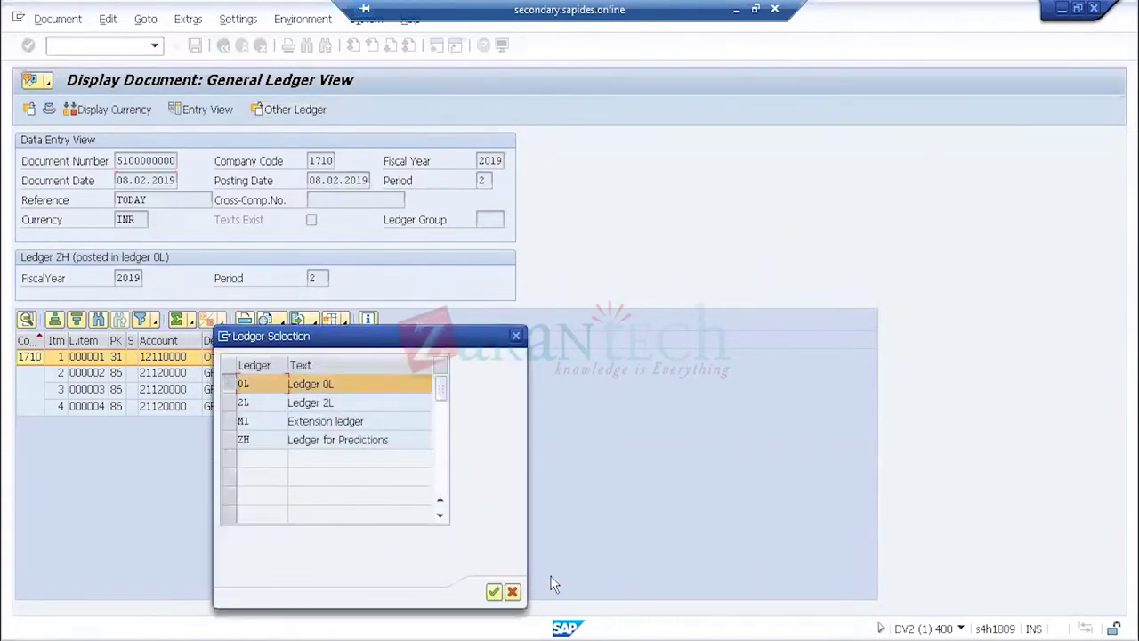
{"action": "left_click", "coordinate": [493, 593]}
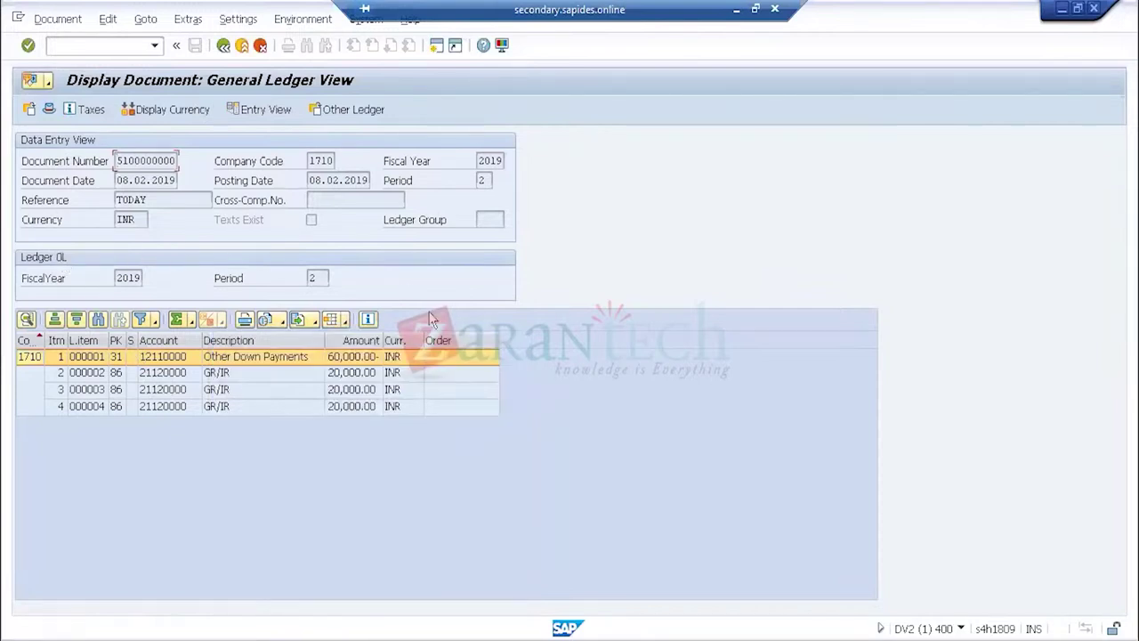
- Compare the Entry View and GL View notes in Paint with SAP's General Ledger View and BSEG selection screen, ending in Paint
{"action": "left_click", "coordinate": [737, 9]}
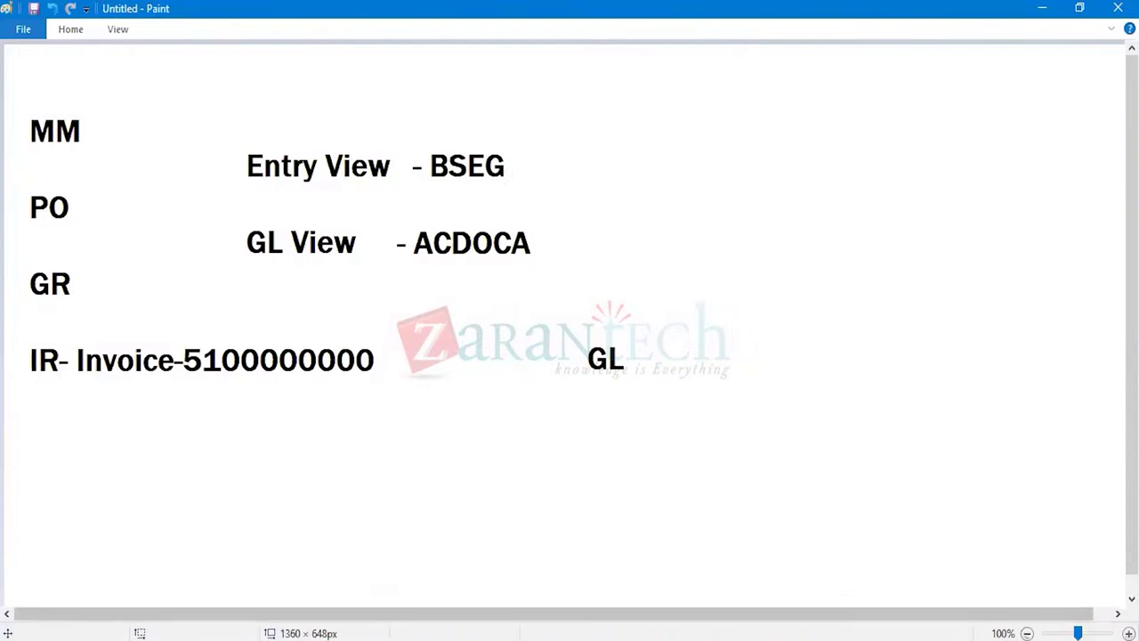
{"action": "left_click", "coordinate": [561, 619]}
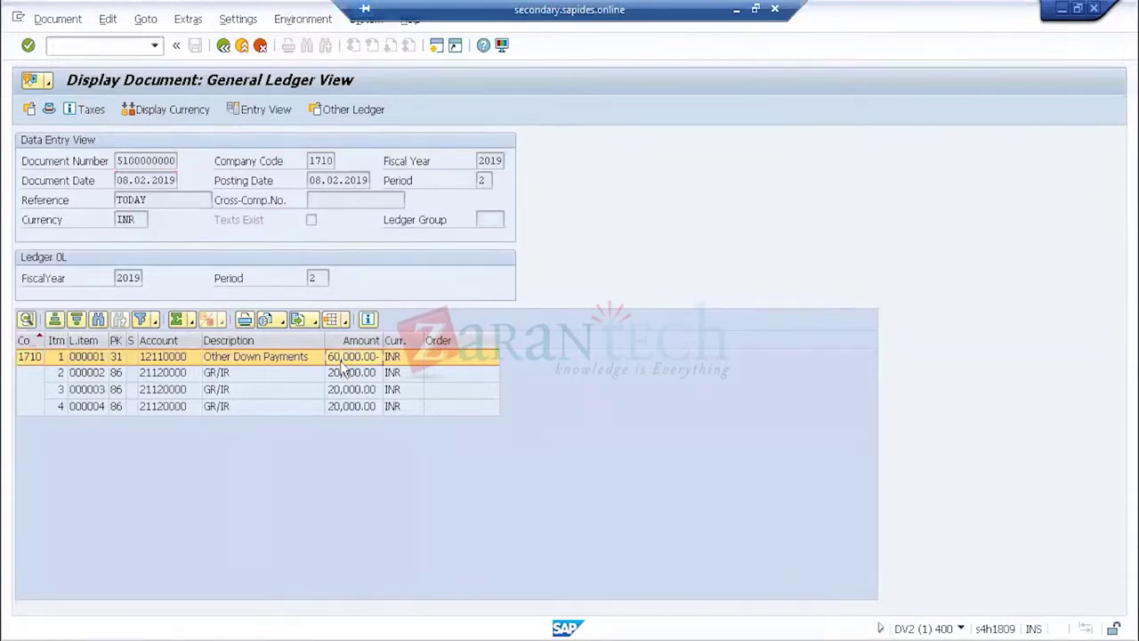
{"action": "left_click", "coordinate": [737, 9]}
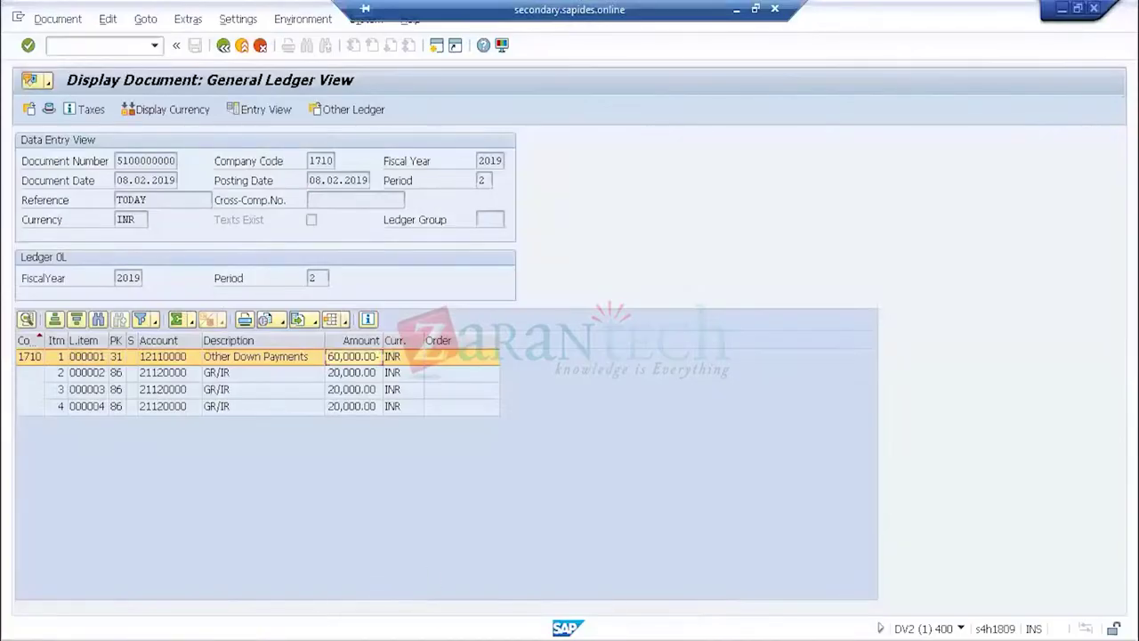
{"action": "mouse_move", "coordinate": [320, 610]}
{"action": "left_click", "coordinate": [355, 599]}
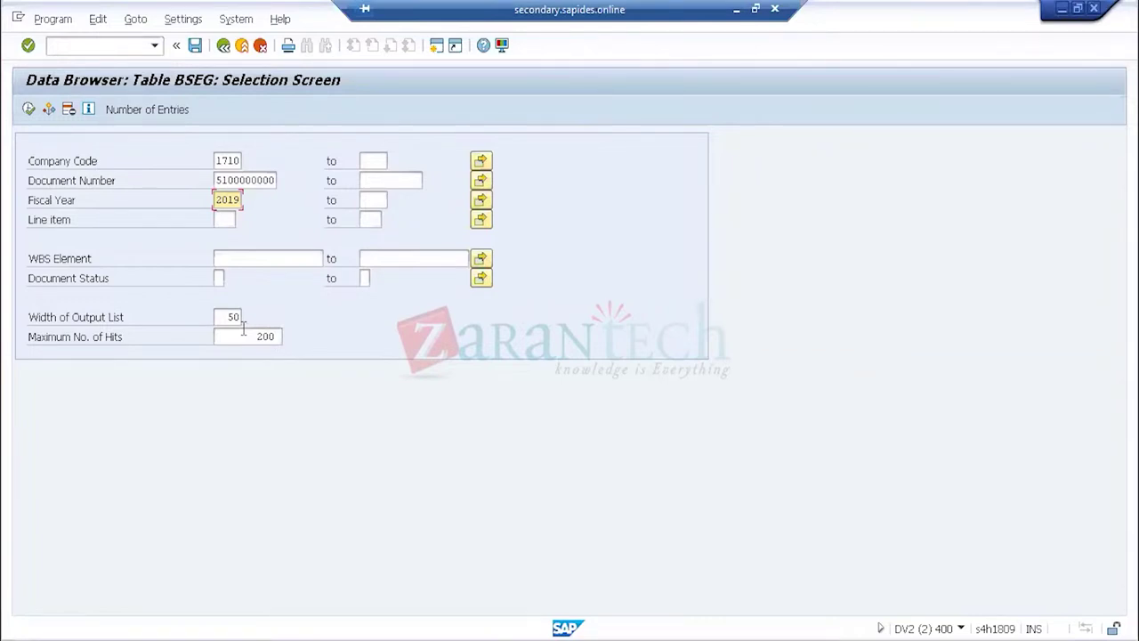
{"action": "left_click", "coordinate": [737, 10]}
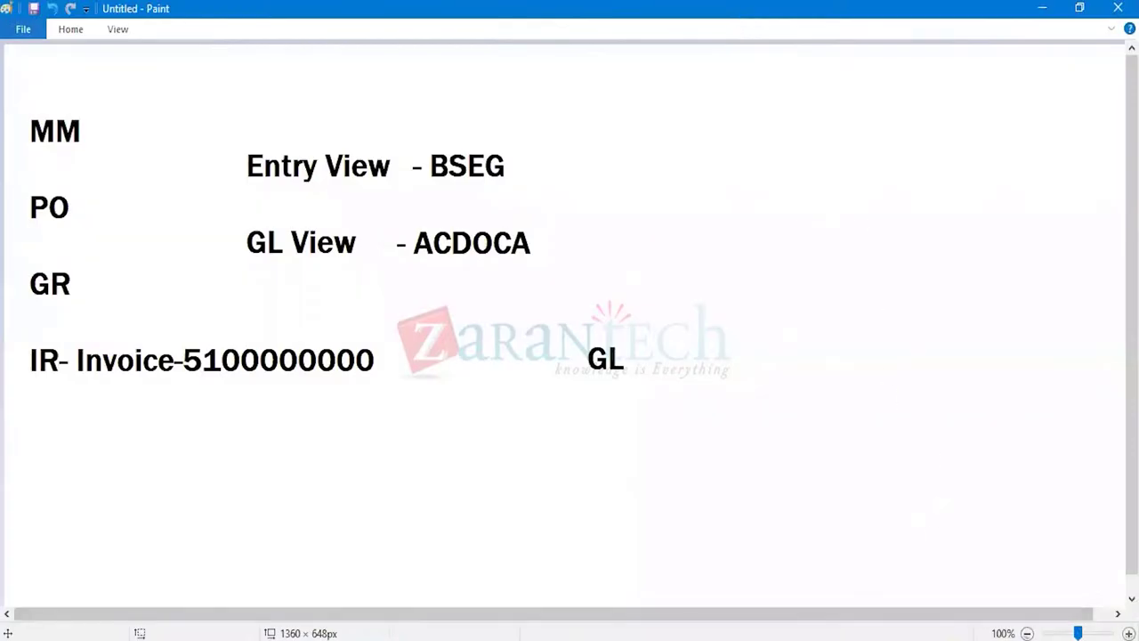